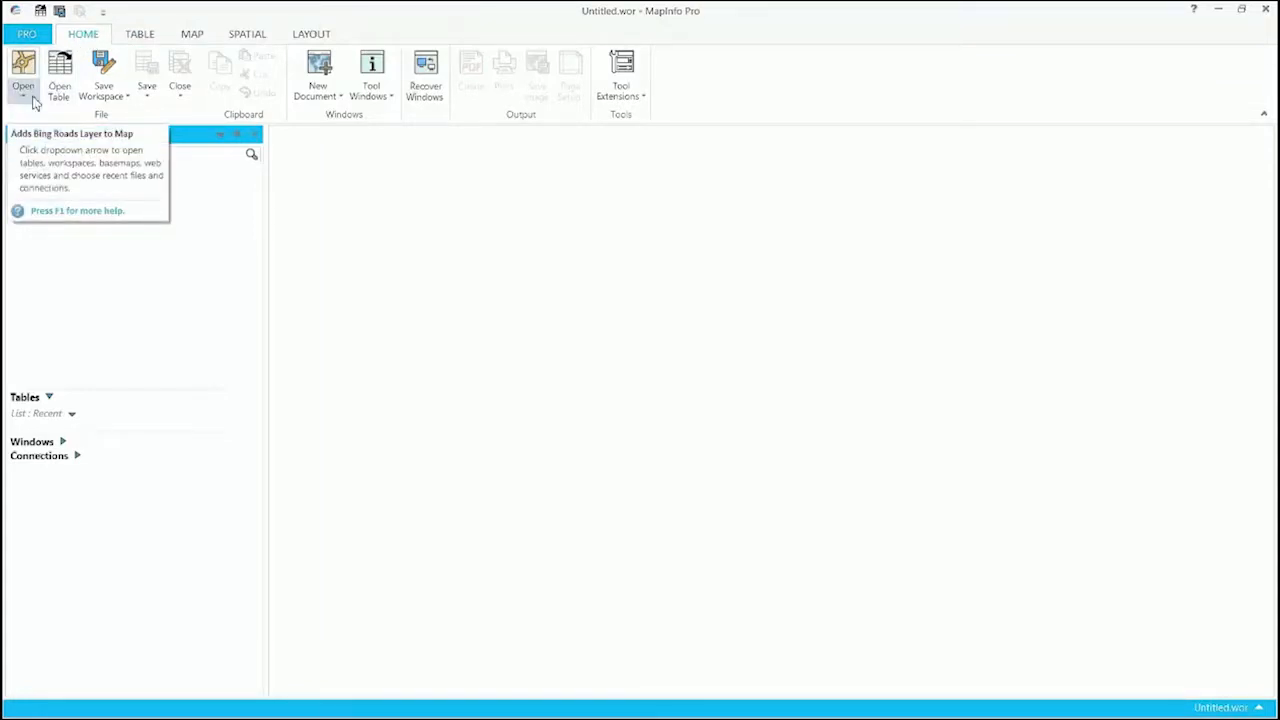
Open the Bing Roads base map in a new map window and enlarge it around North America.
click(33, 101)
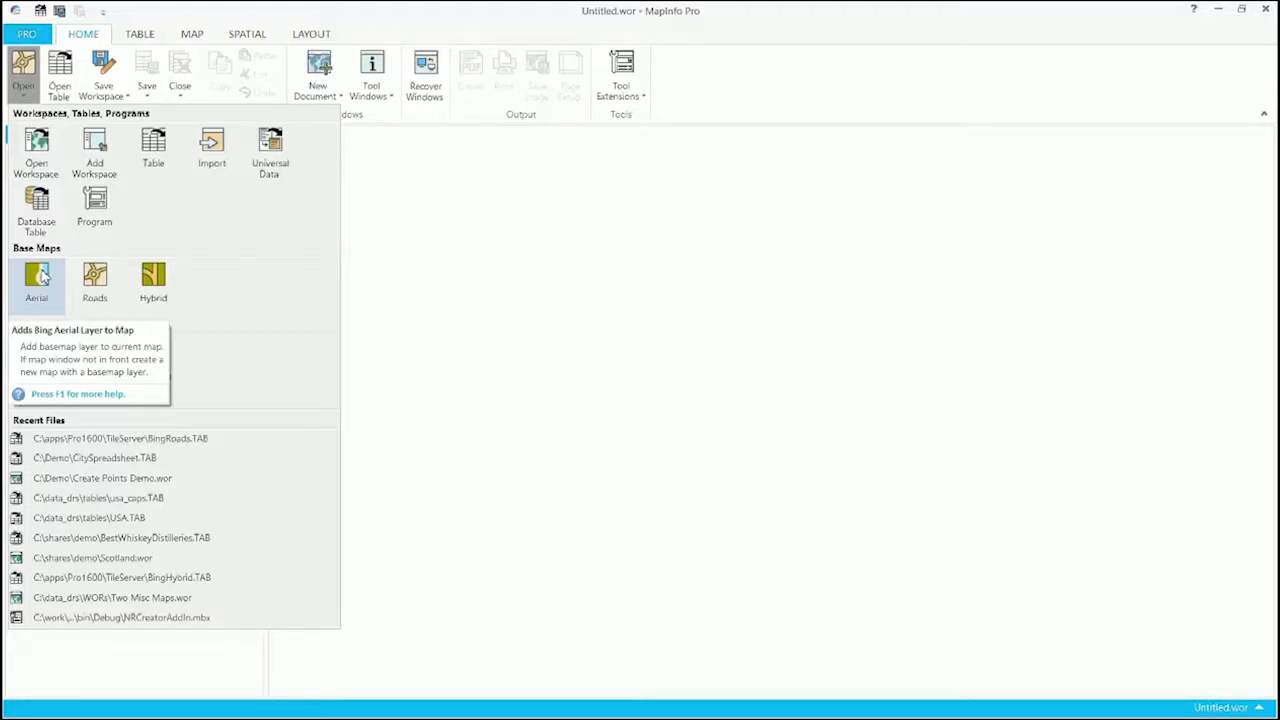
click(96, 280)
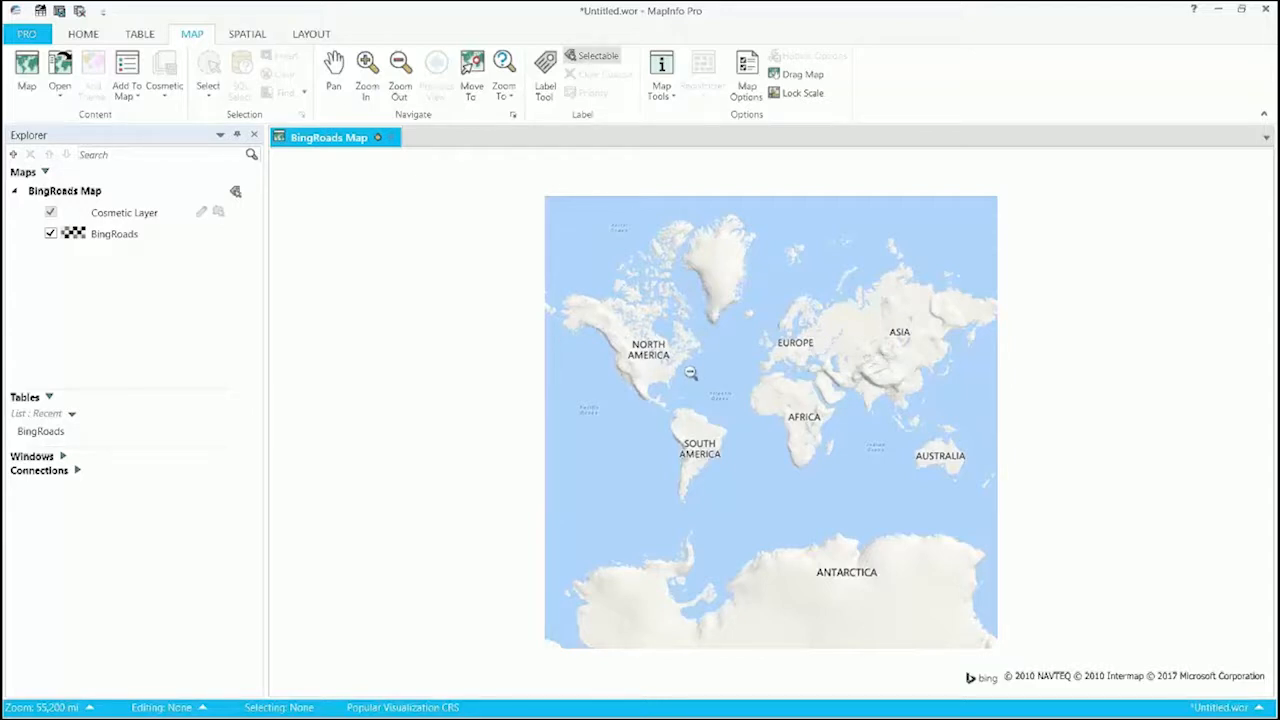
scroll(690, 373, up, 1)
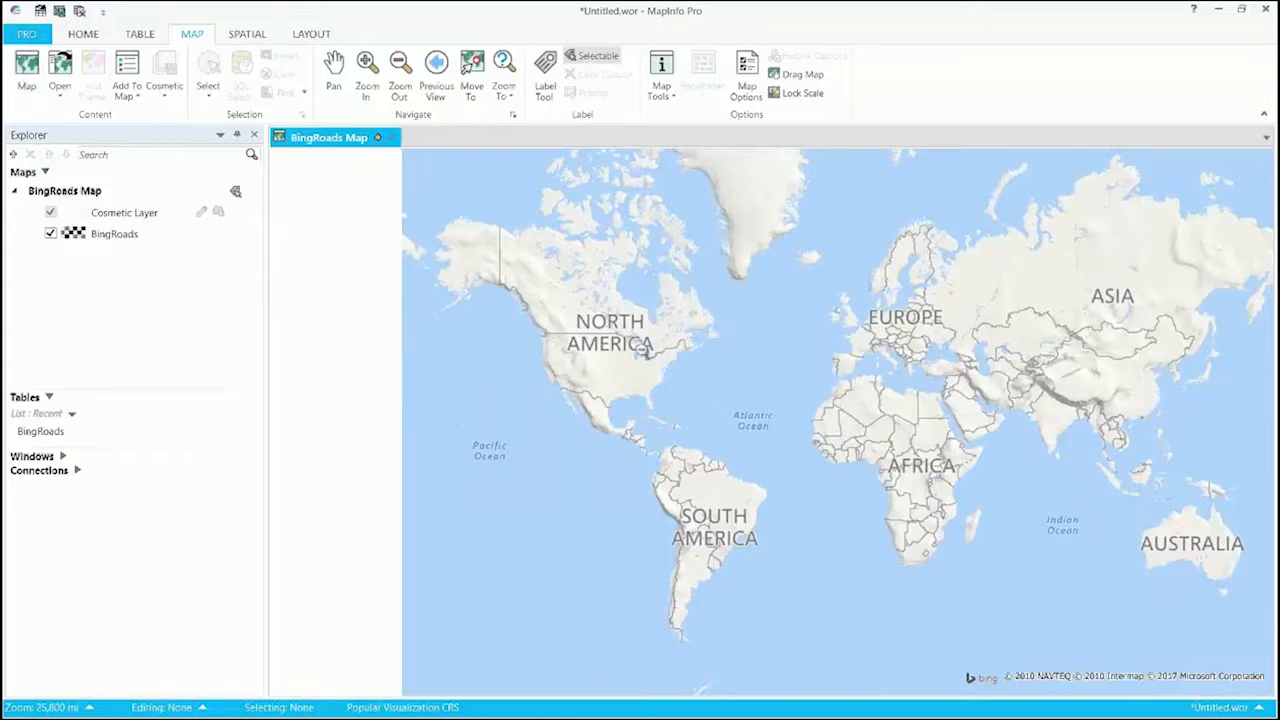
scroll(640, 349, up, 1)
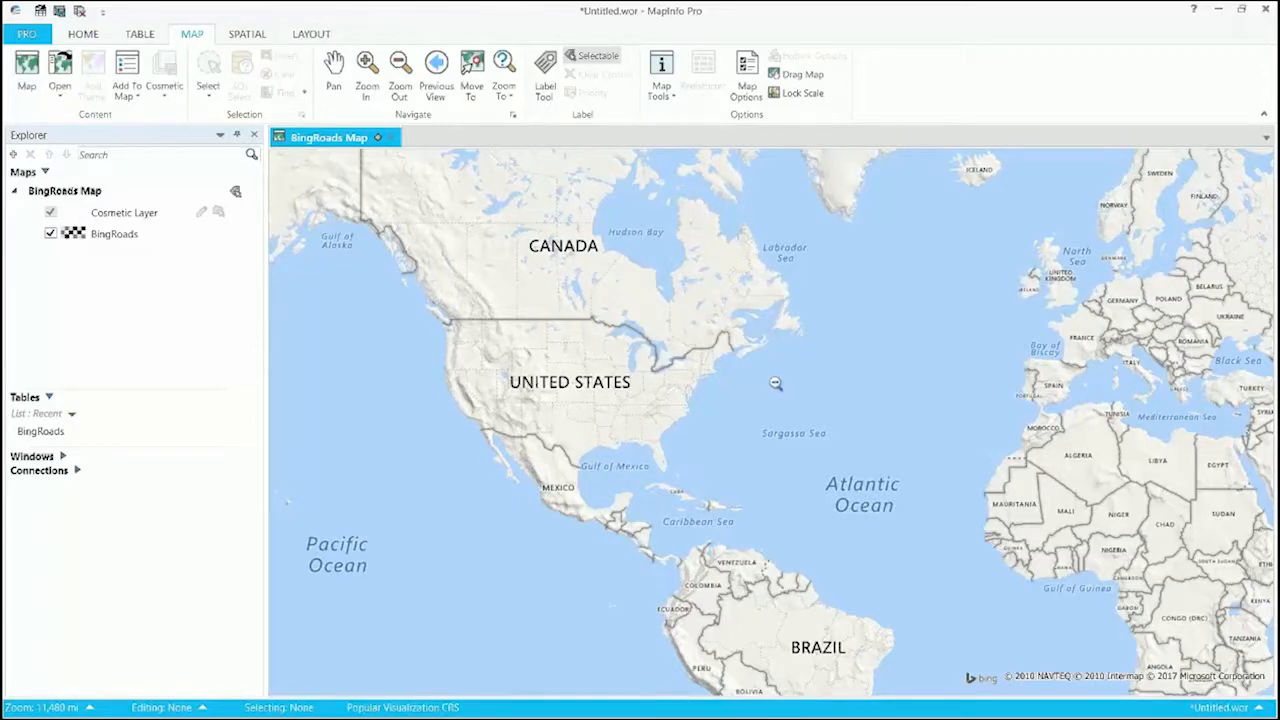
Zoom in on the United States and on the northeastern states by framing each area with the Zoom In tool.
click(369, 68)
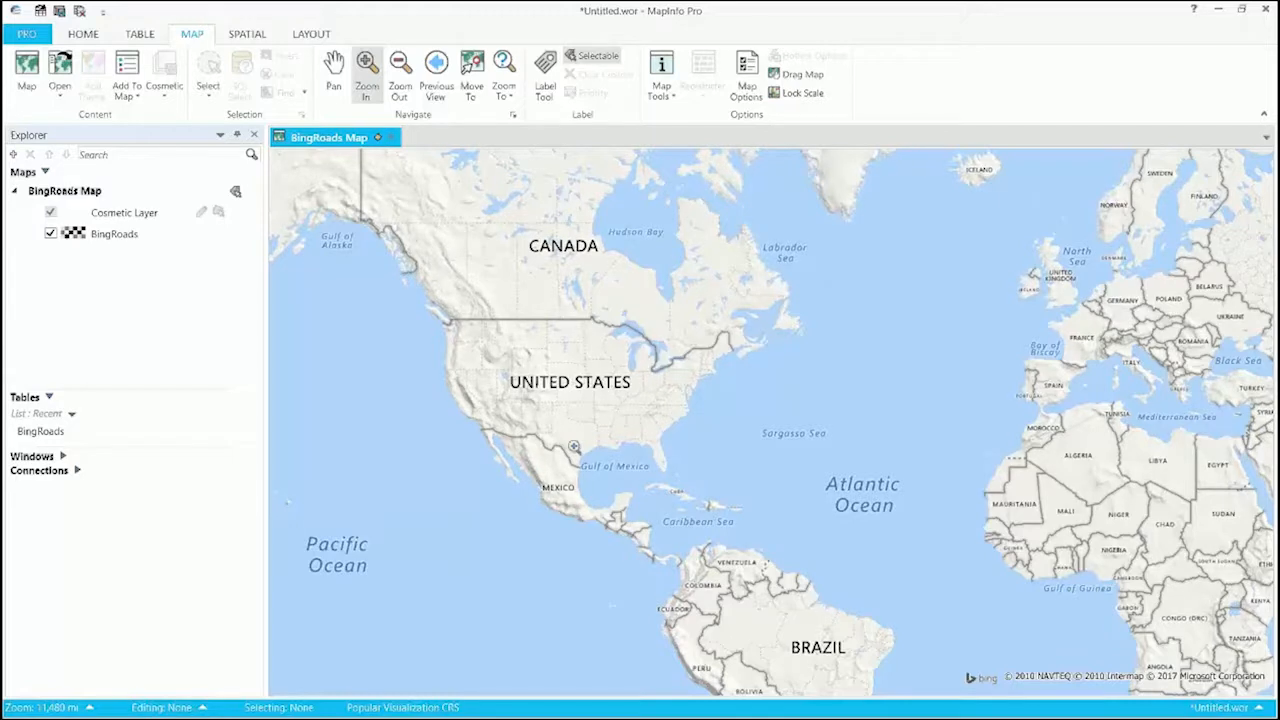
drag(573, 446, 758, 519)
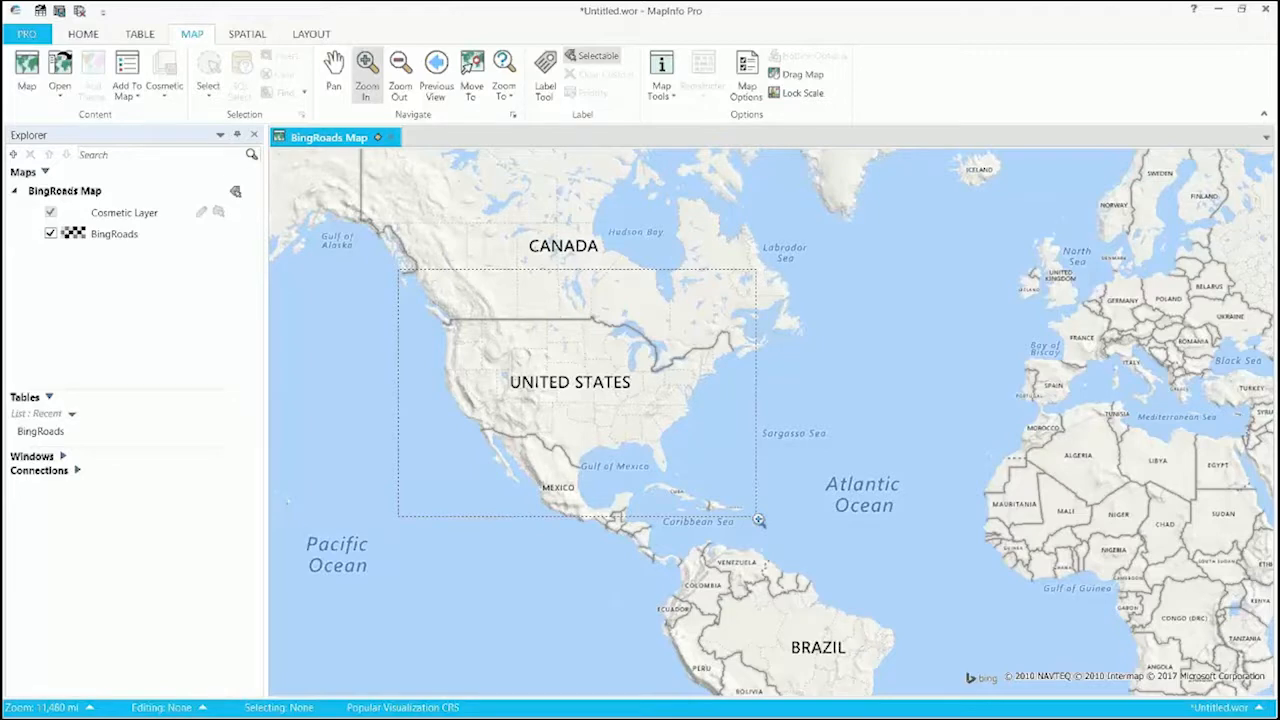
drag(758, 519, 758, 519)
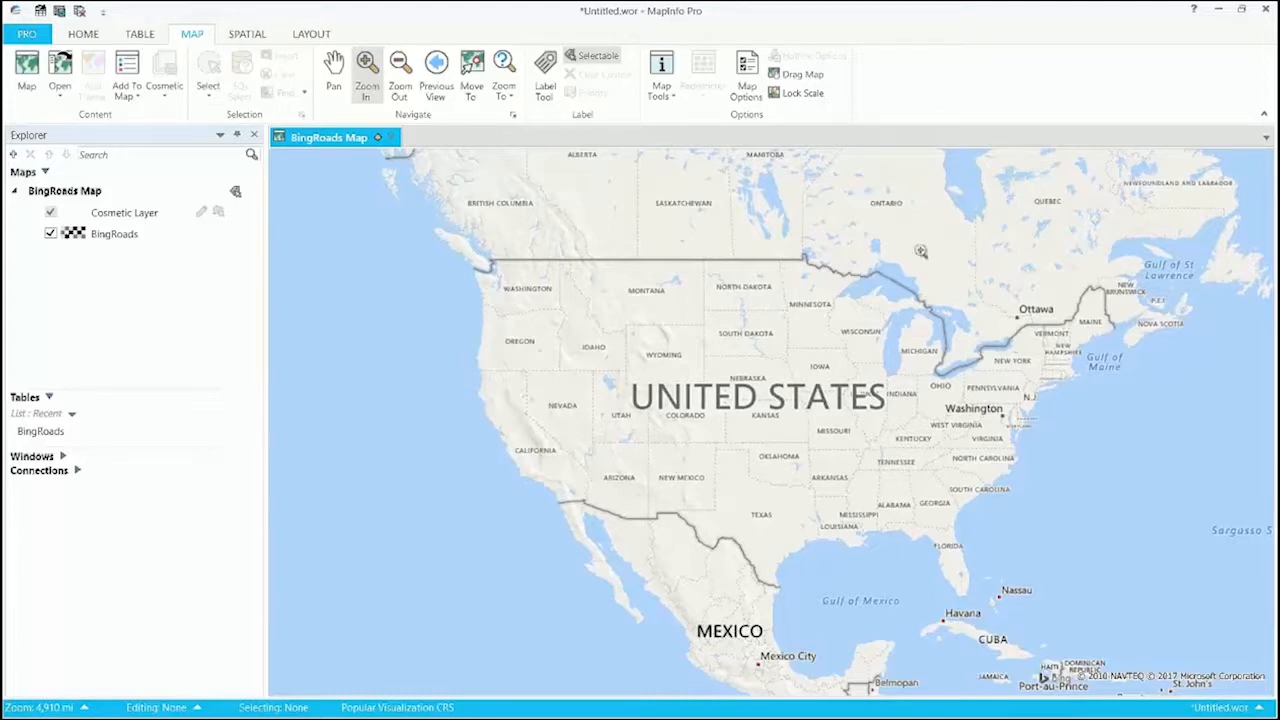
drag(923, 251, 1128, 457)
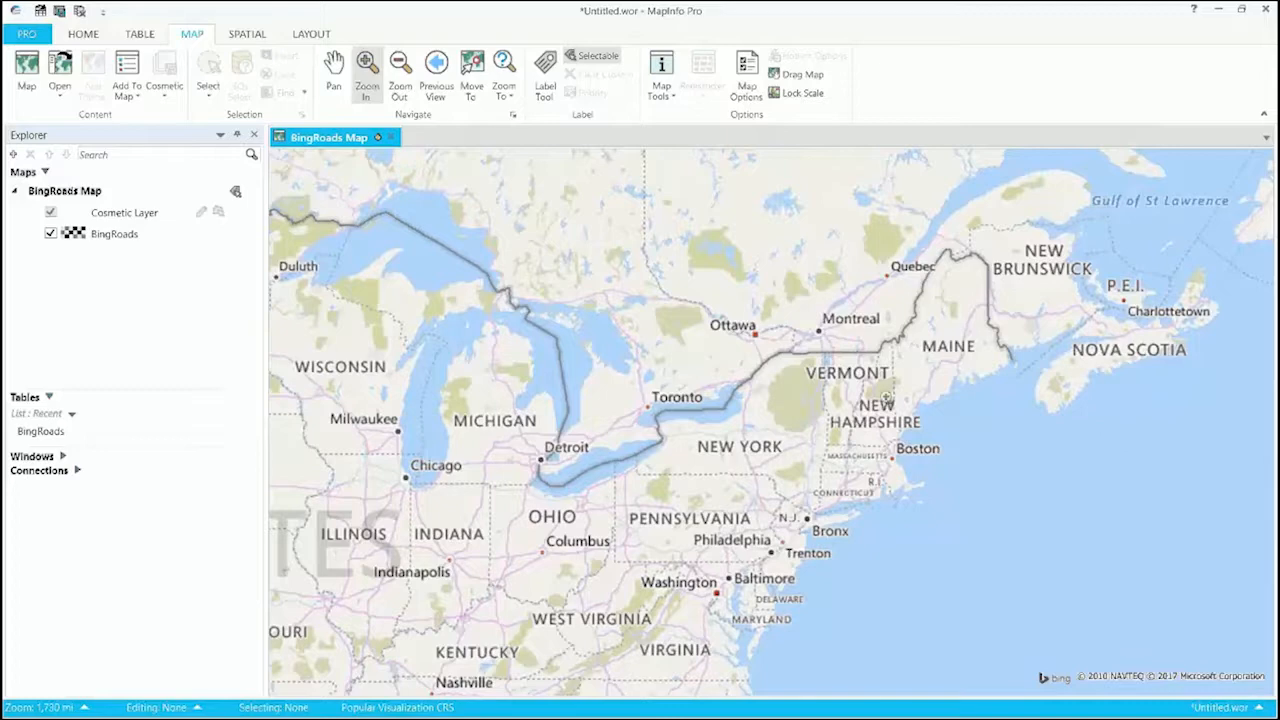
click(793, 426)
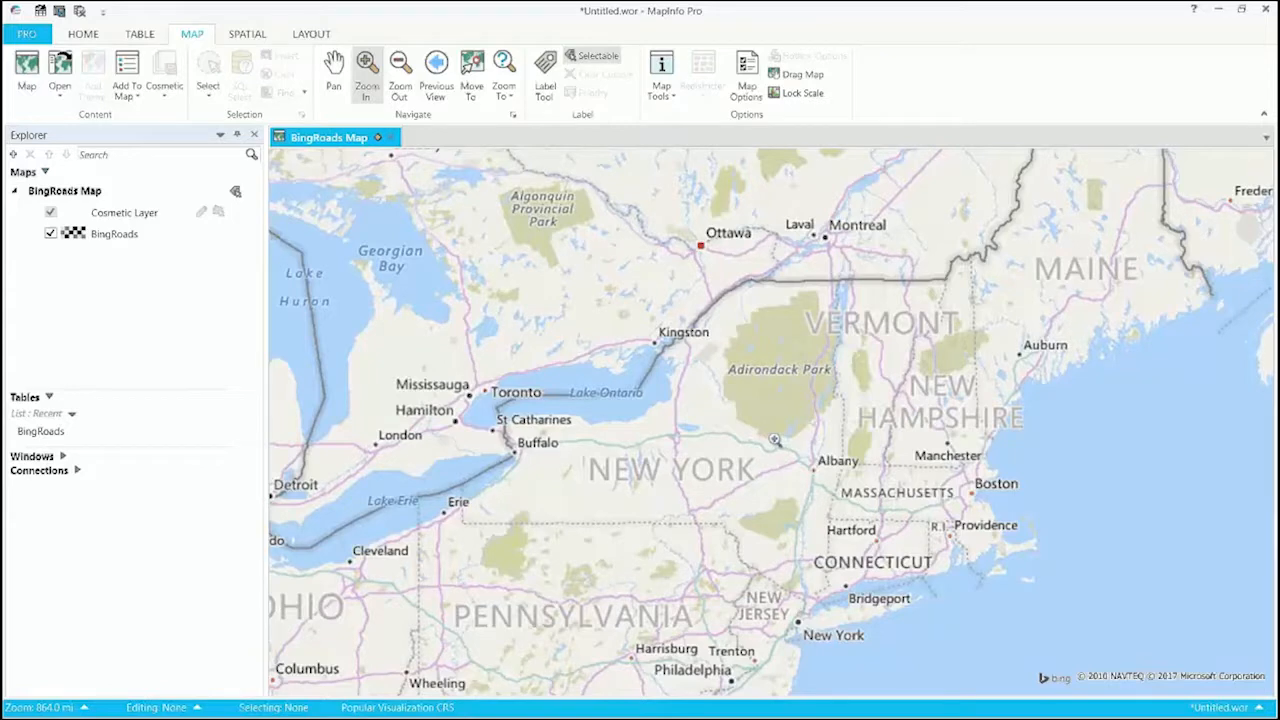
scroll(775, 440, down, 1)
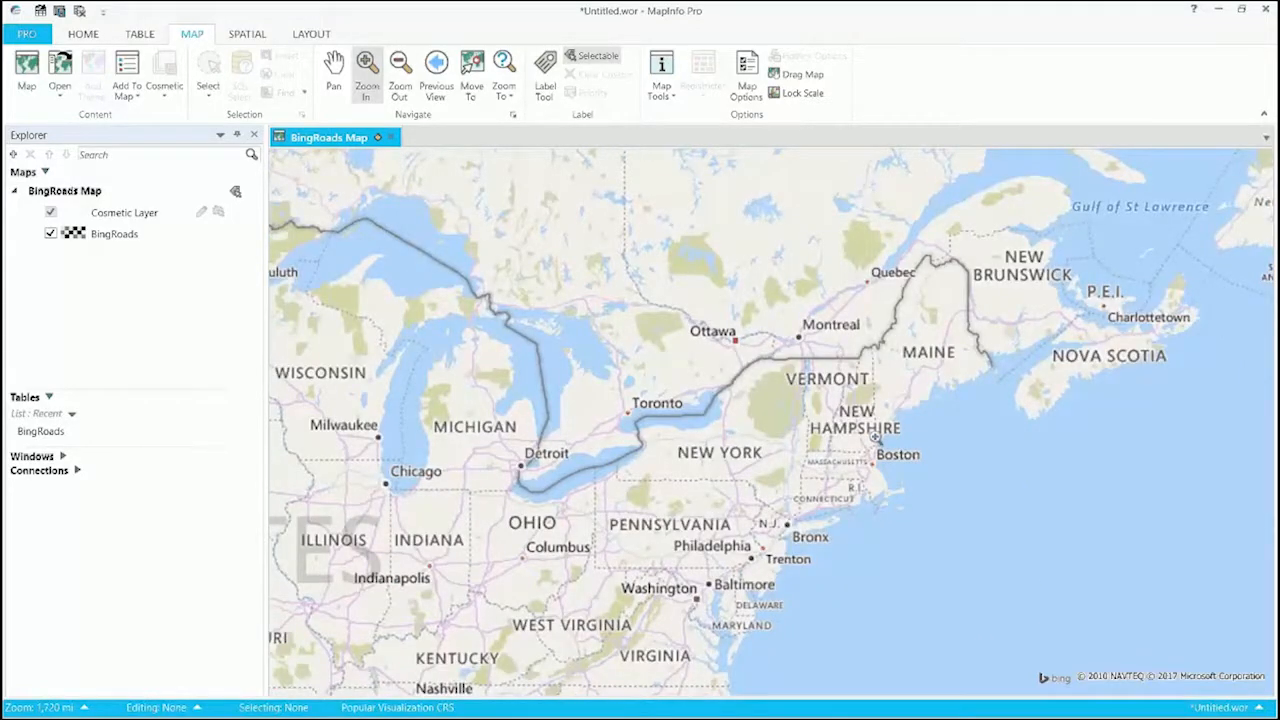
Zoom out from the northeastern states and pan the map until the whole United States fits in view.
click(400, 78)
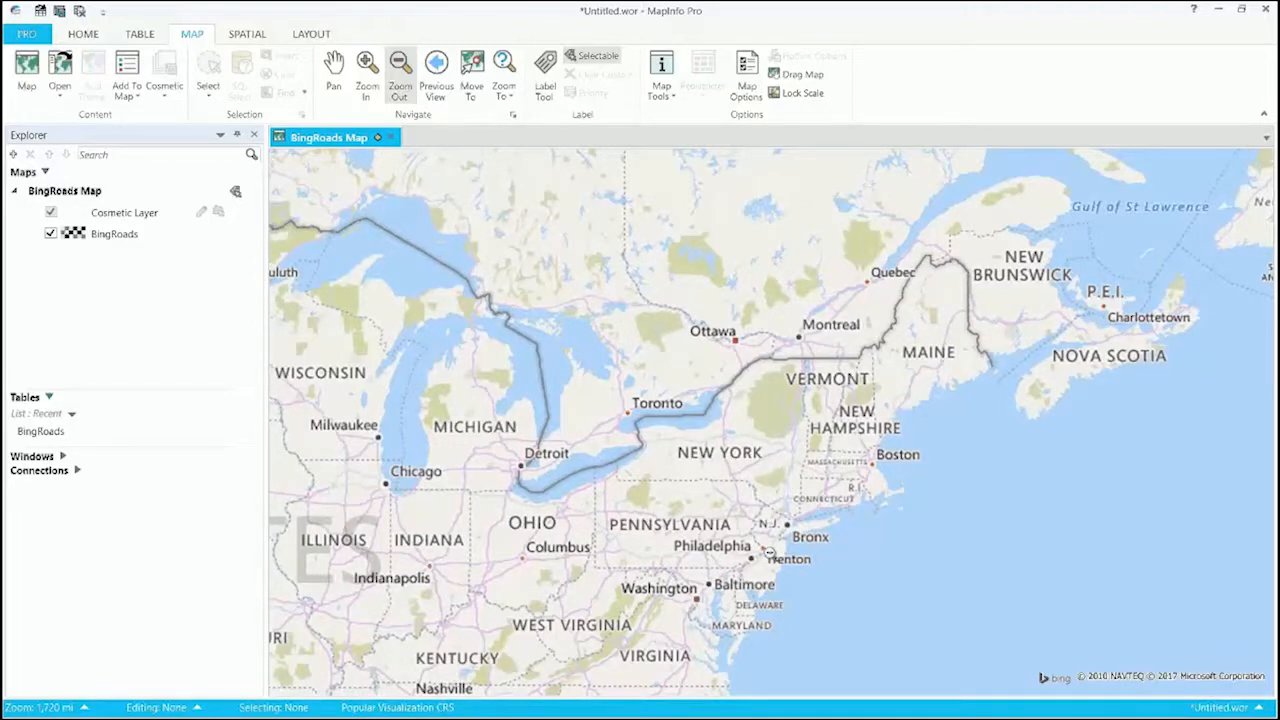
click(678, 524)
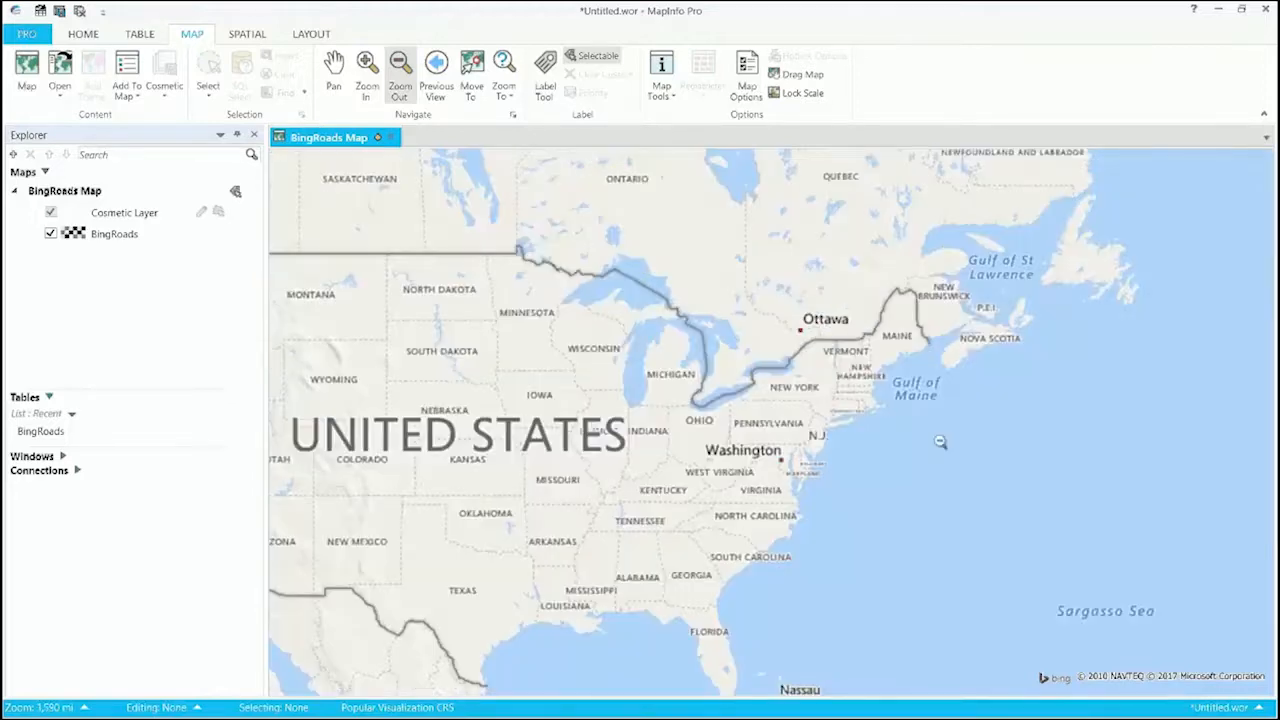
click(334, 64)
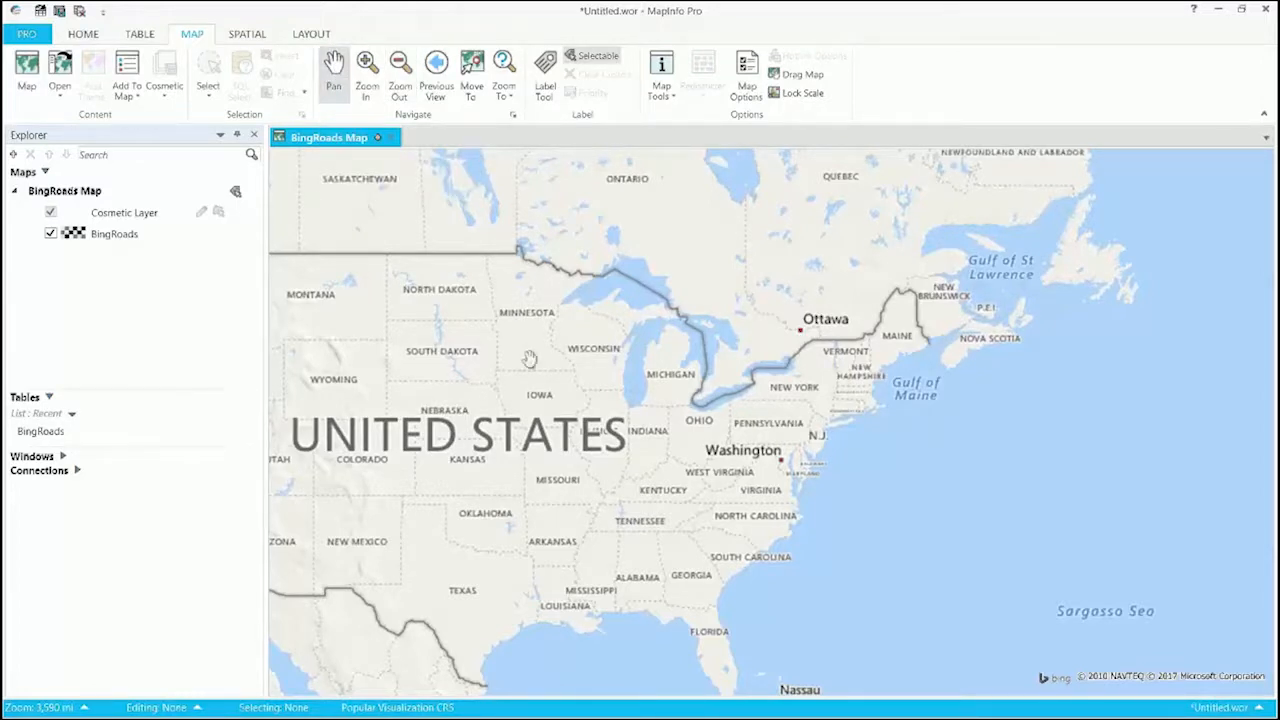
drag(530, 360, 882, 342)
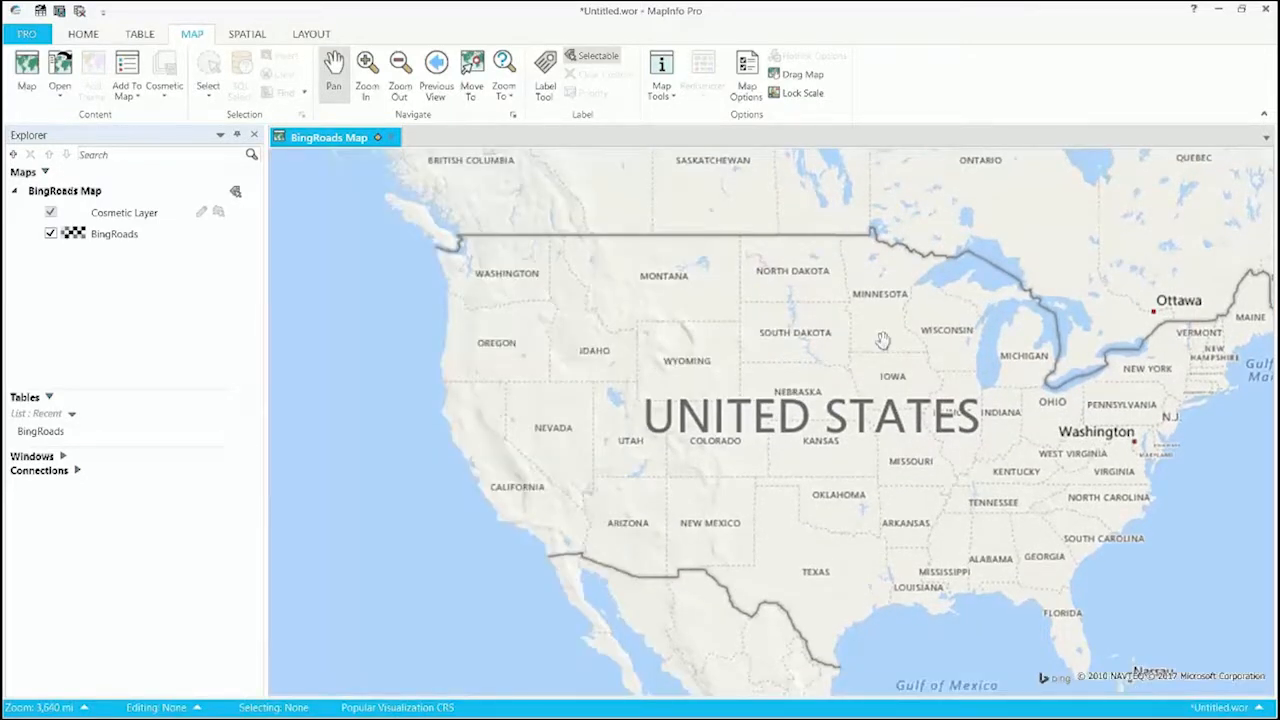
drag(978, 452, 828, 442)
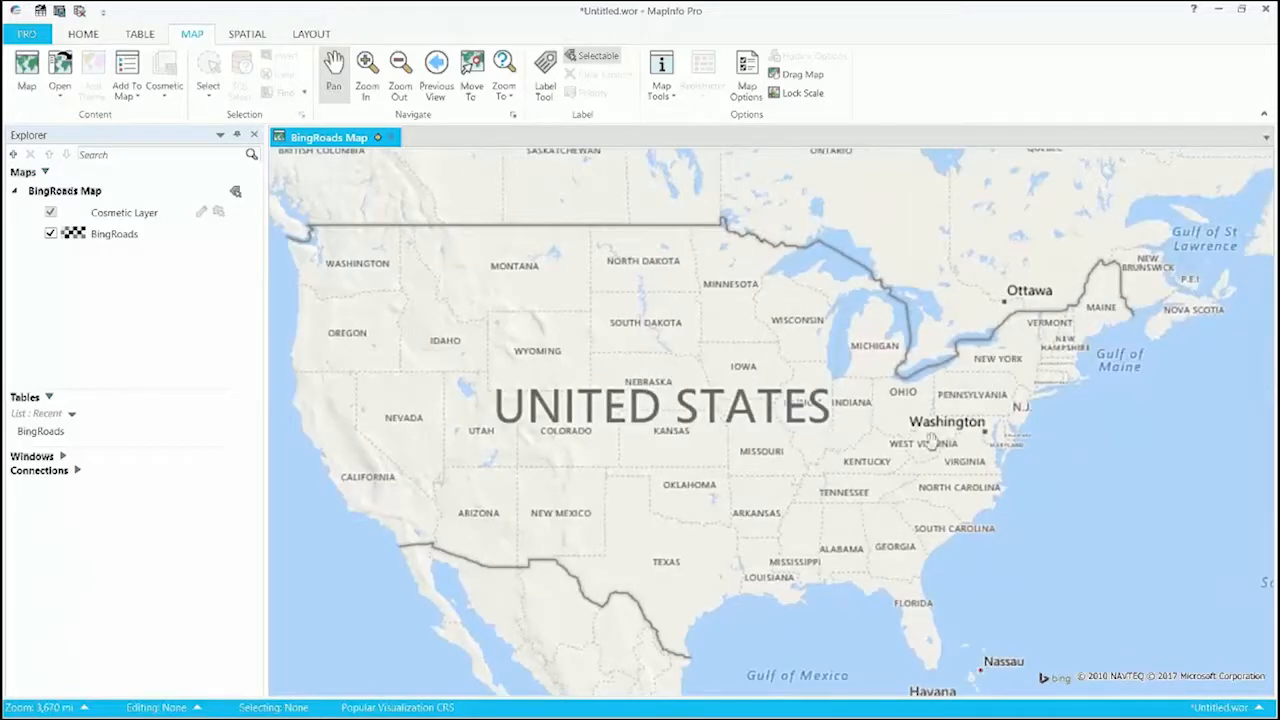
Zoom in on the Michigan area with the Zoom In tool, and zoom back out to the wider eastern United States.
right_click(798, 357)
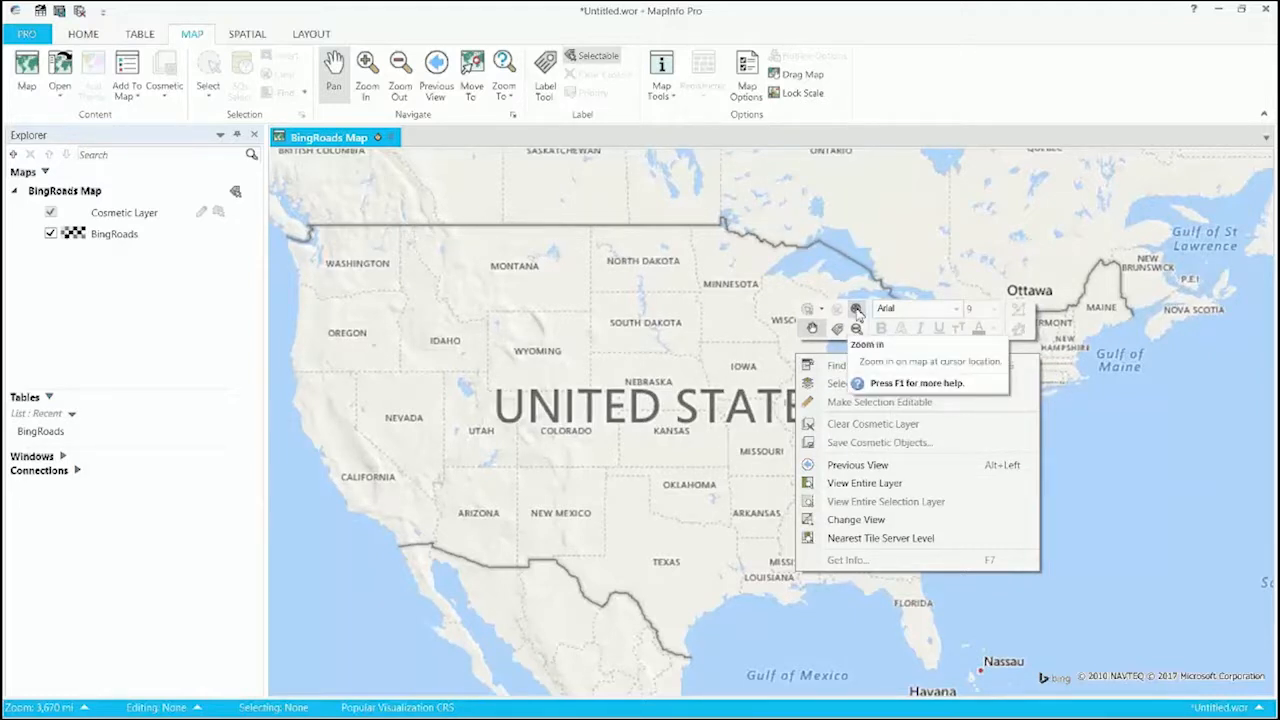
click(856, 310)
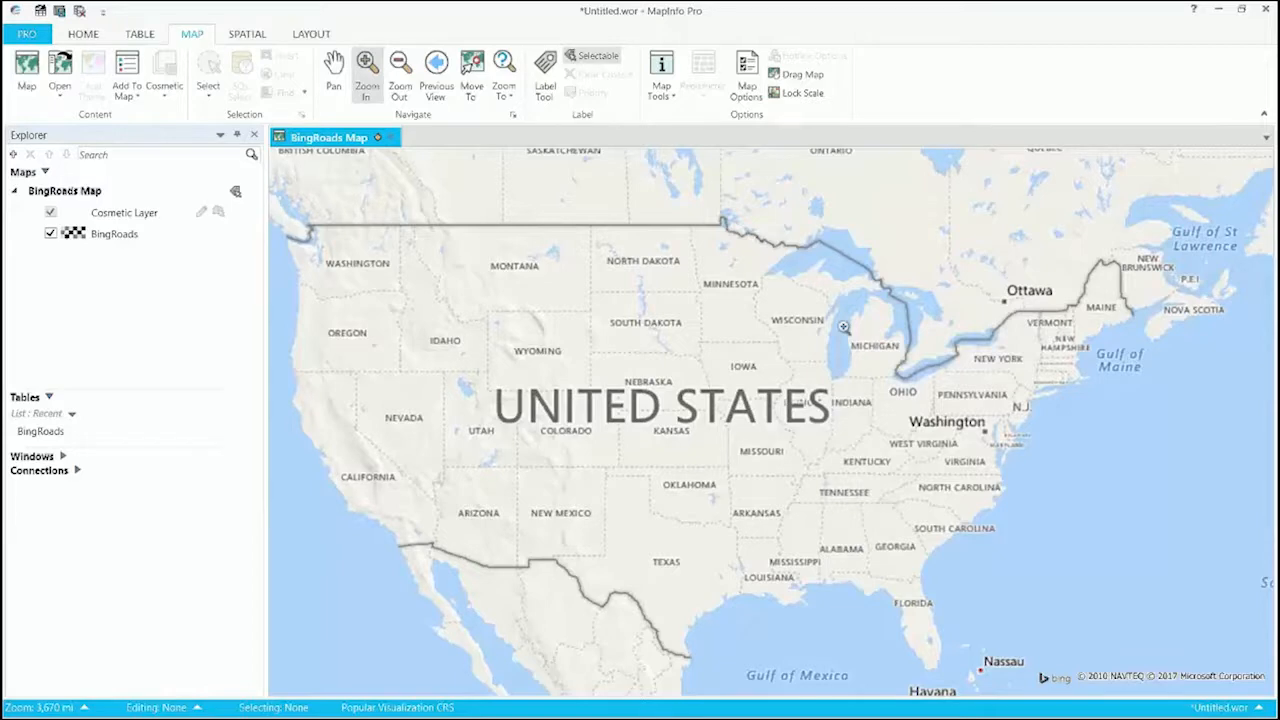
drag(843, 326, 930, 396)
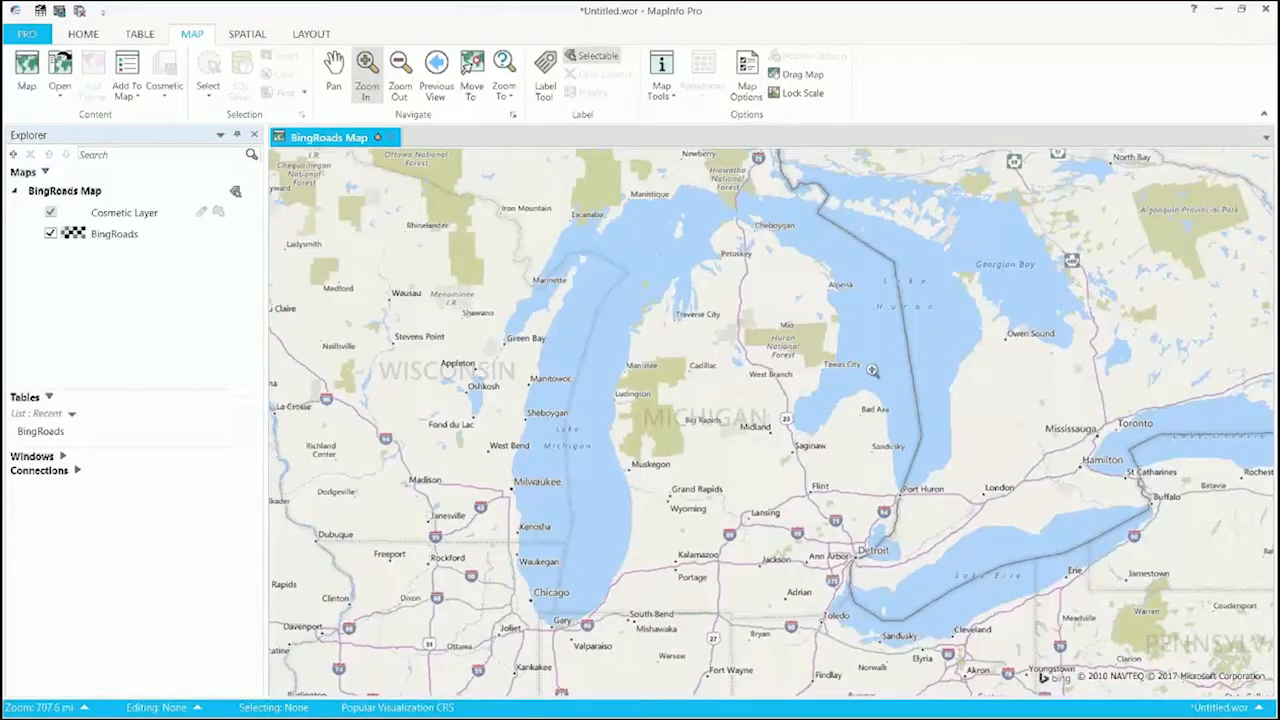
right_click(872, 370)
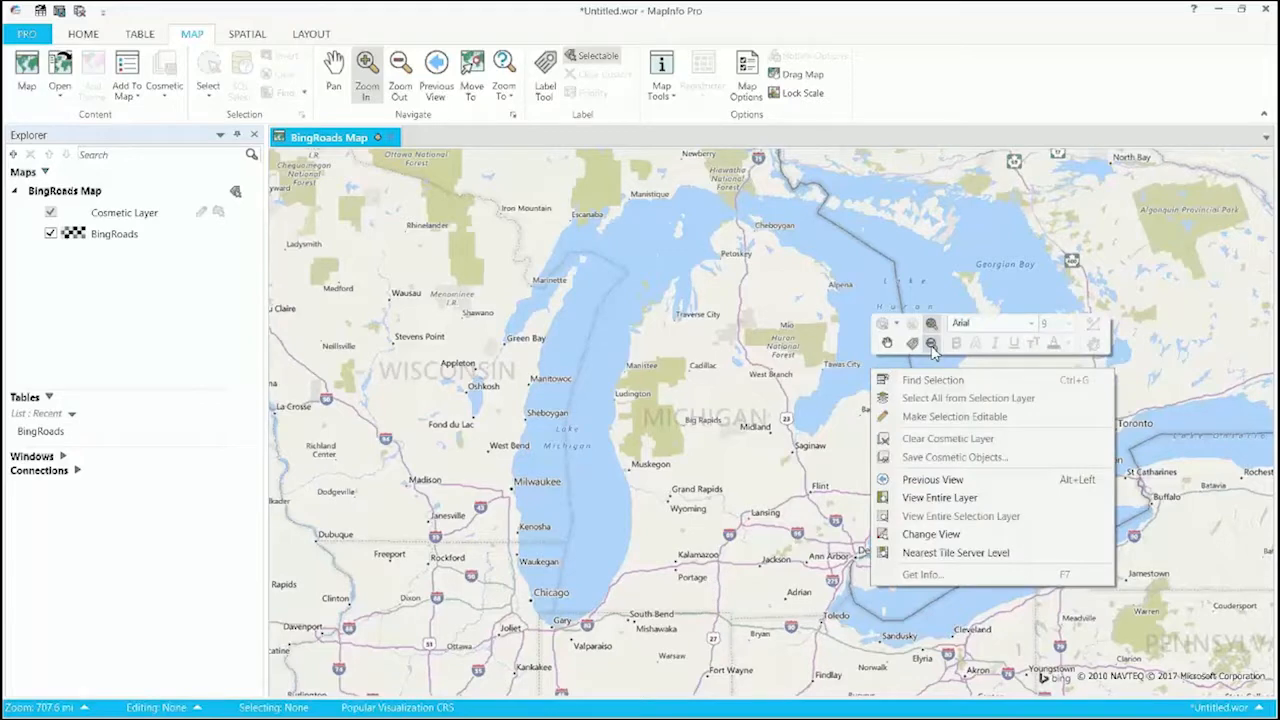
click(931, 344)
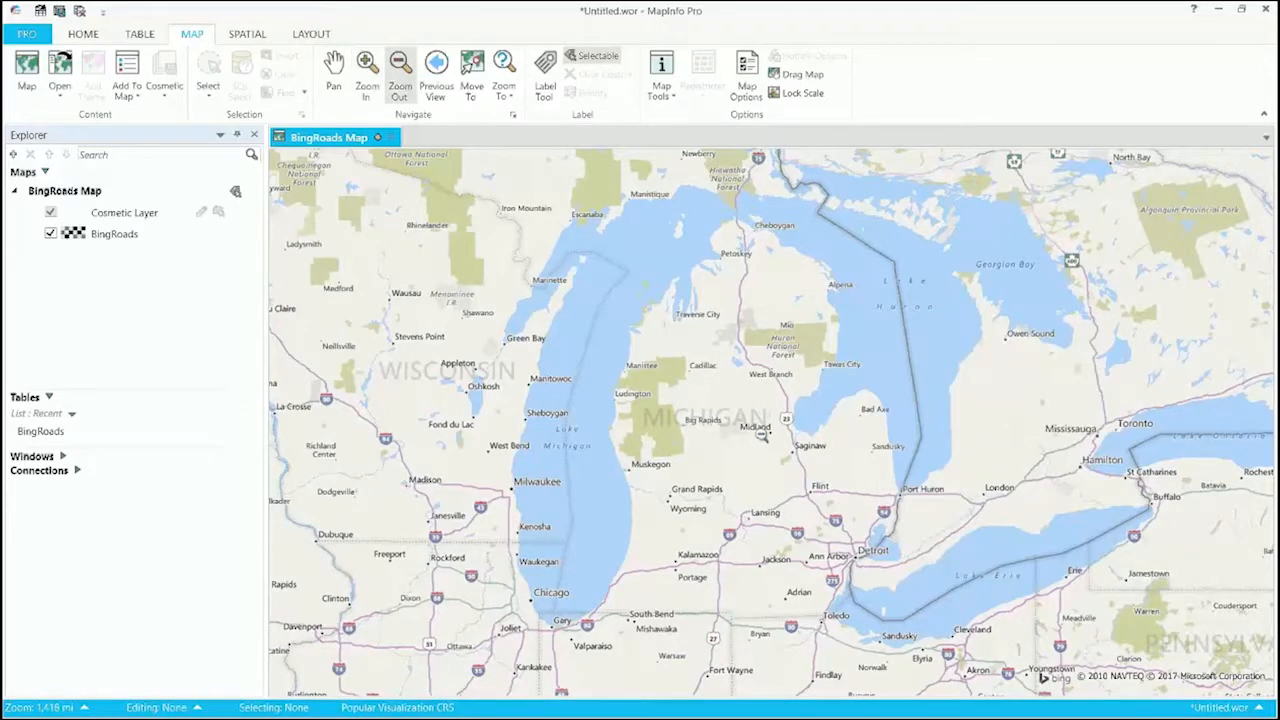
click(762, 434)
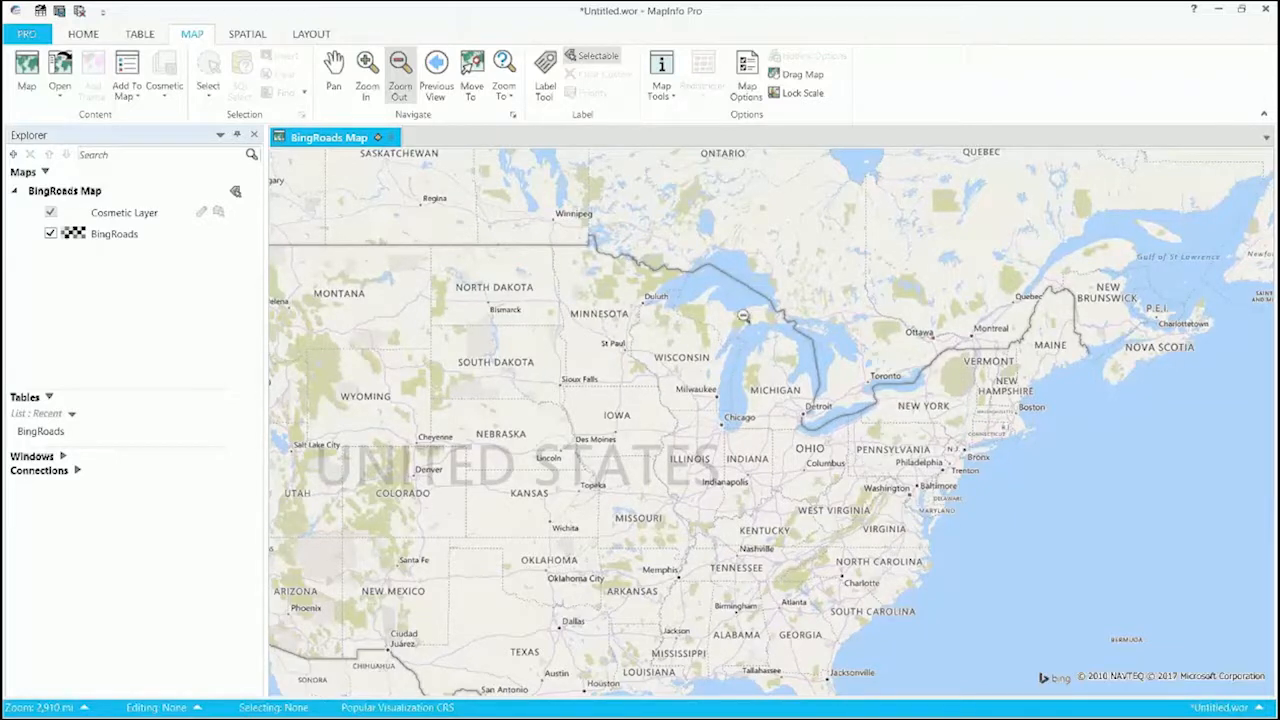
Close all open tables and the map without saving the workspace.
click(84, 35)
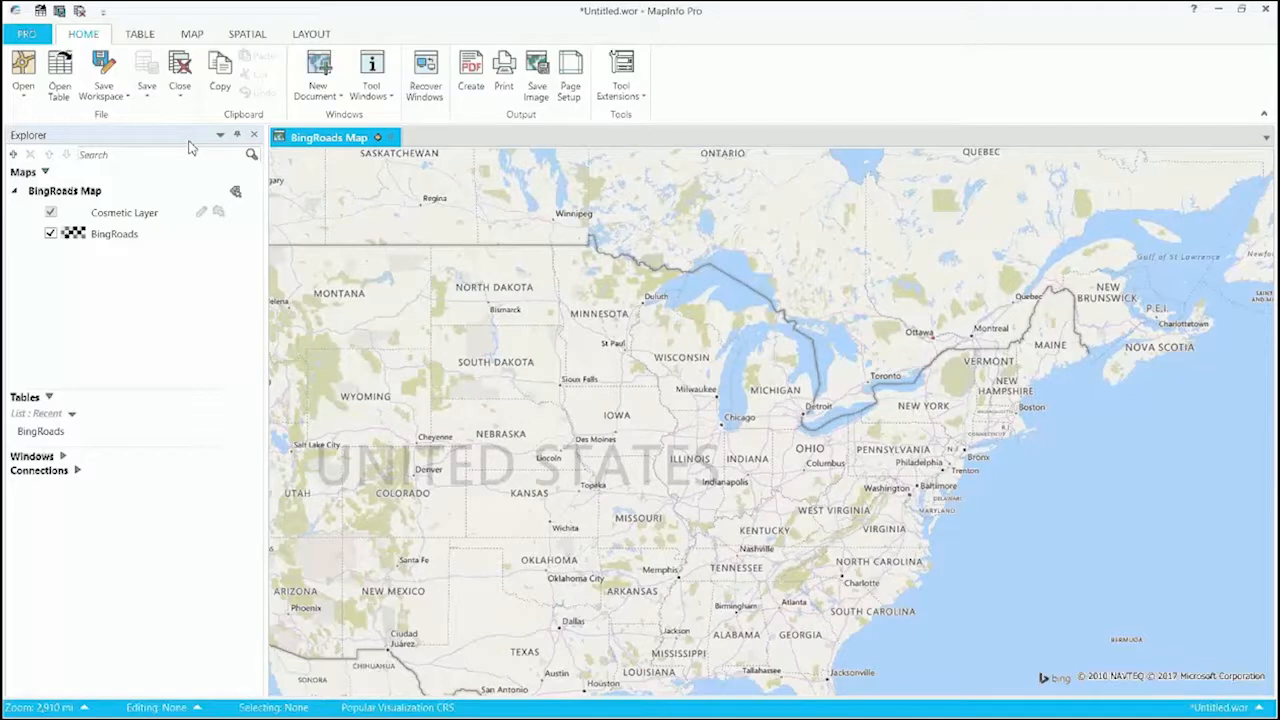
click(181, 95)
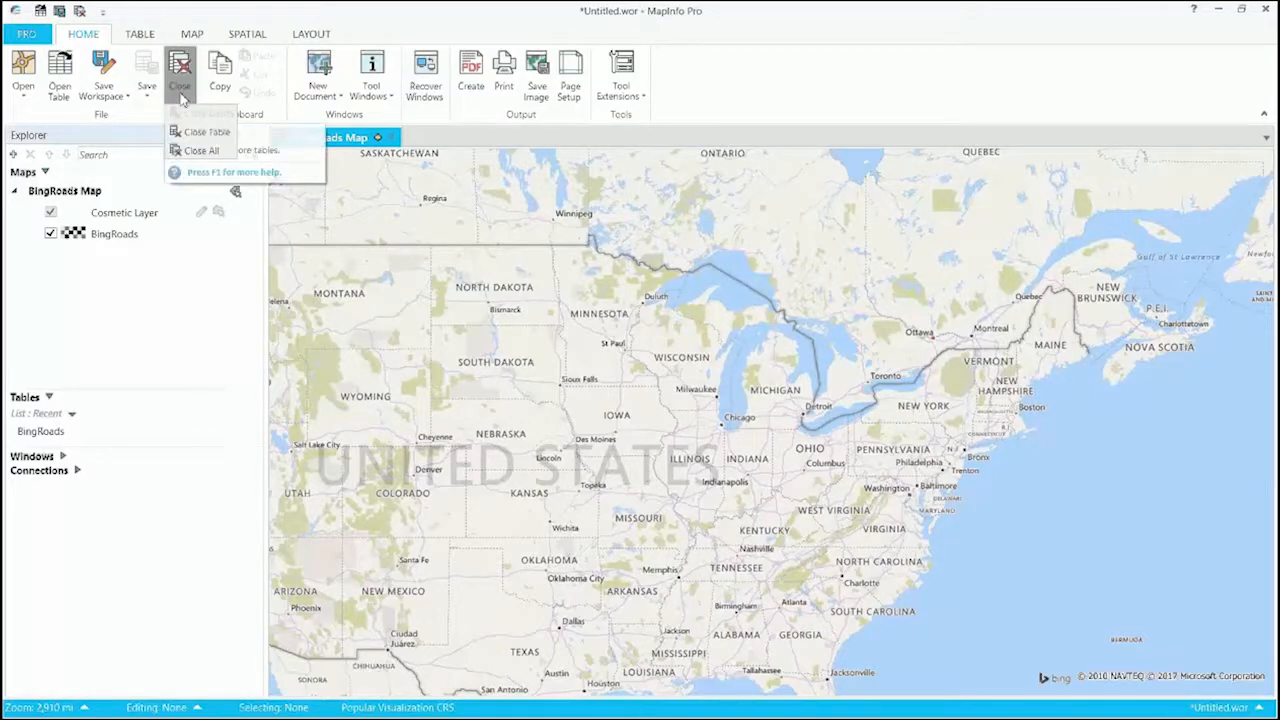
click(195, 151)
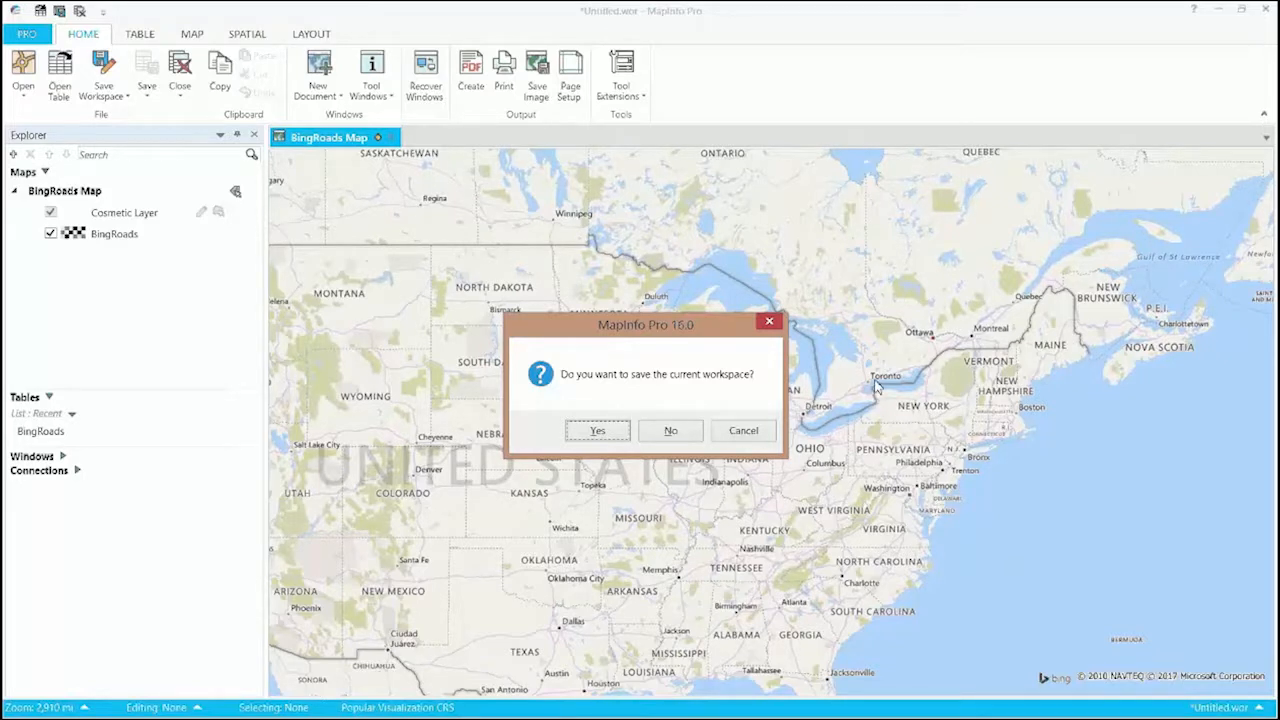
click(685, 440)
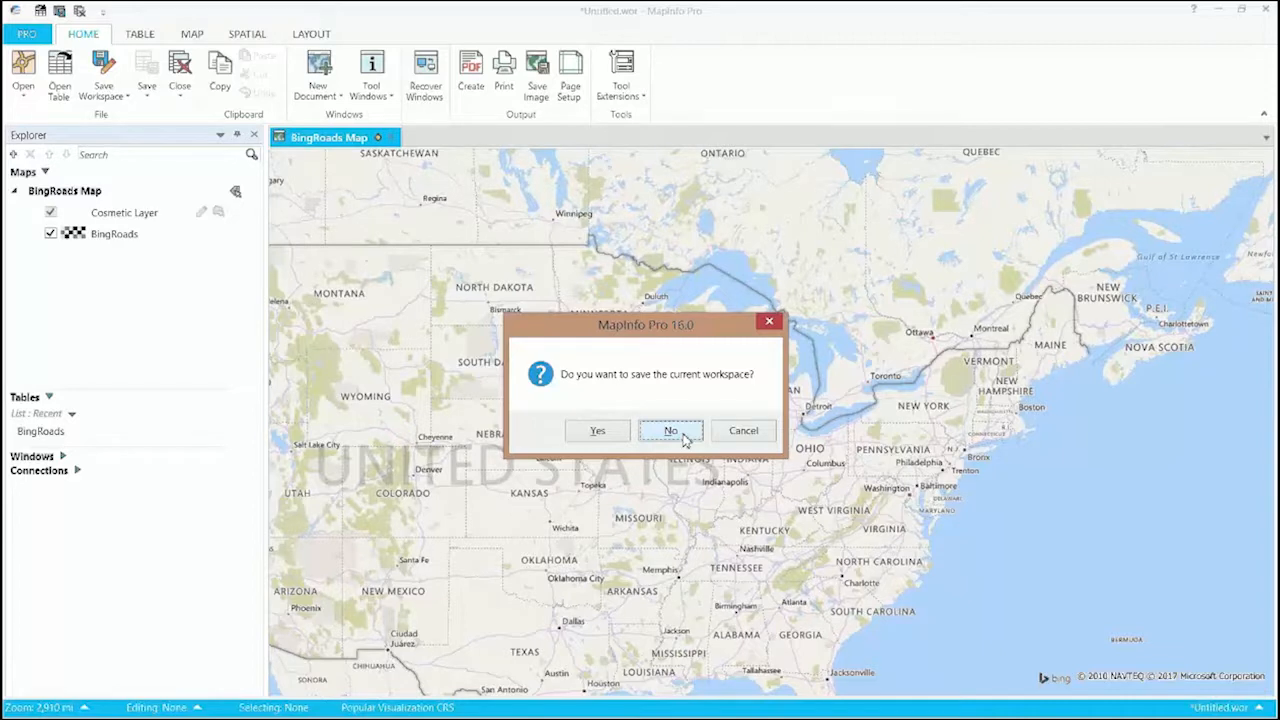
click(685, 440)
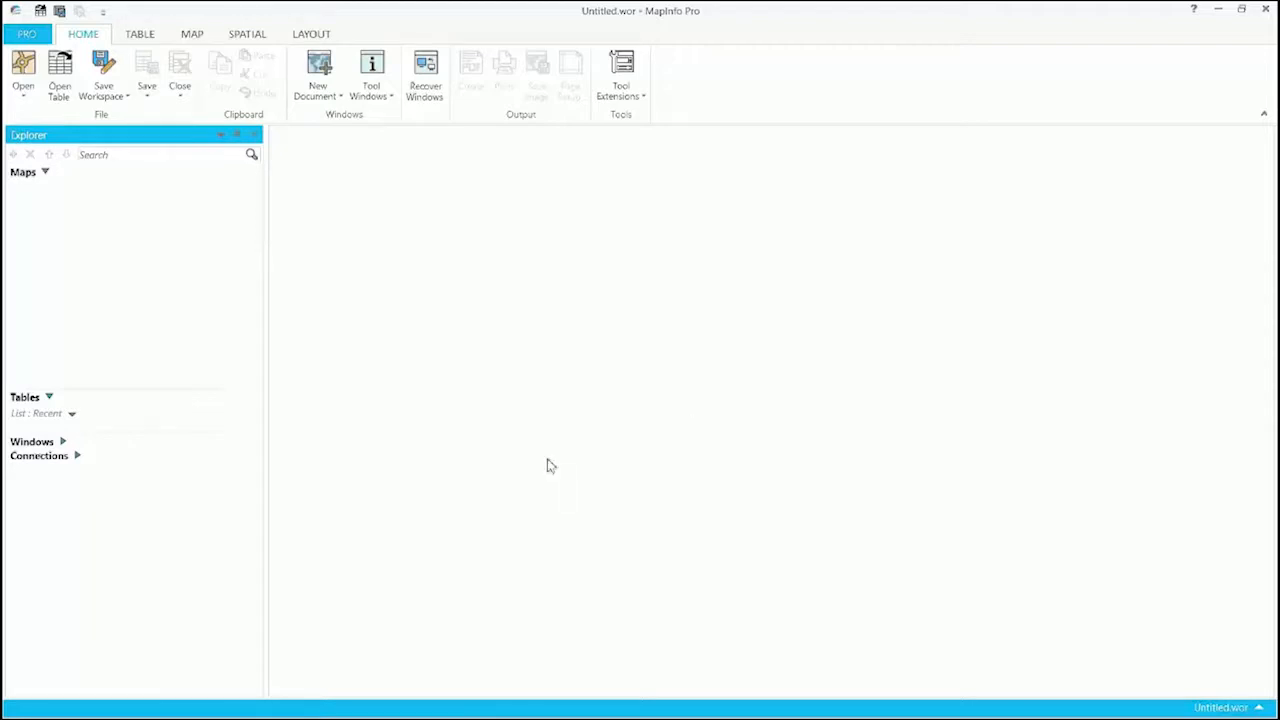
Open the Microsoft Excel file CitySpreadsheet.xls from the Demo folder as a table, creating a copy in MapInfo format for read/write.
click(61, 68)
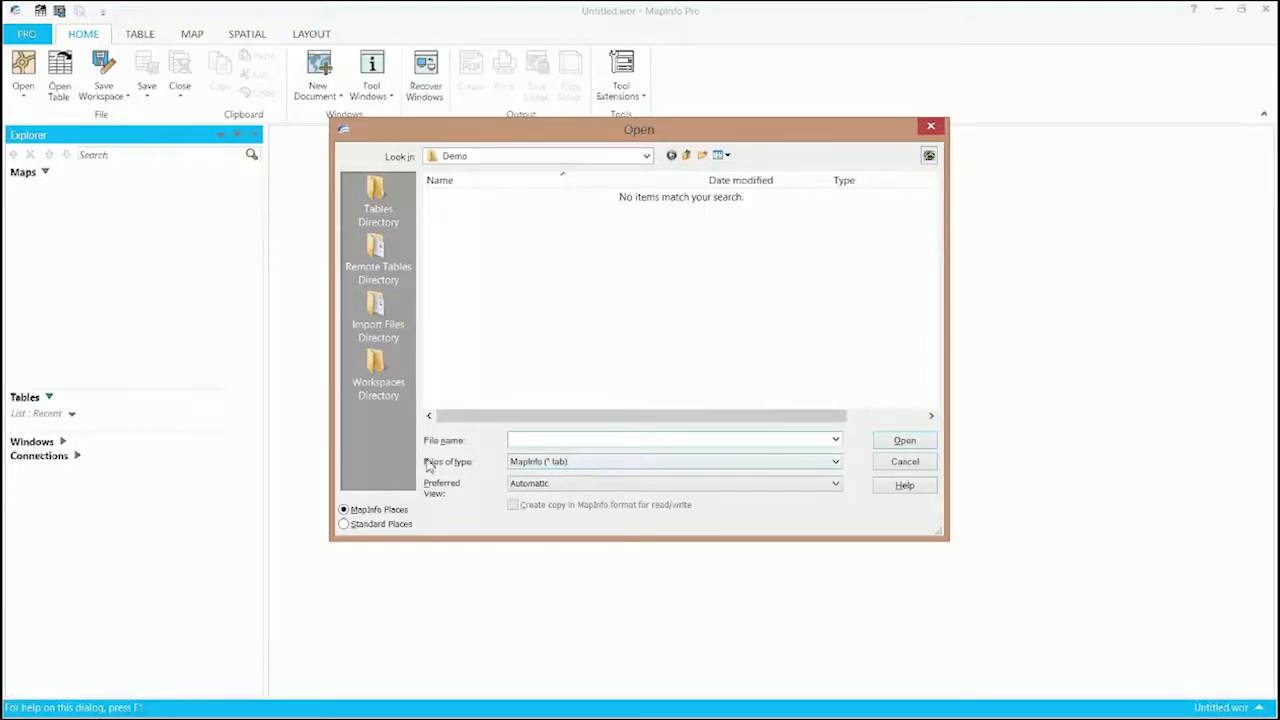
click(586, 469)
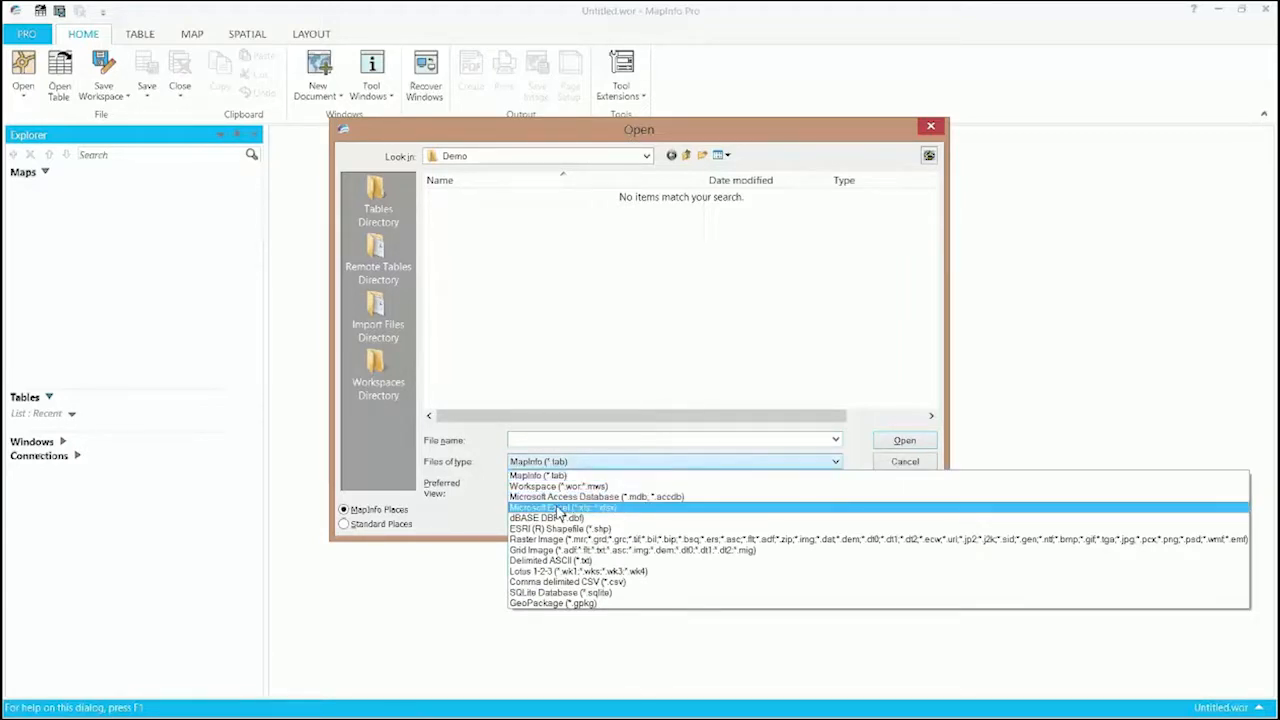
click(560, 508)
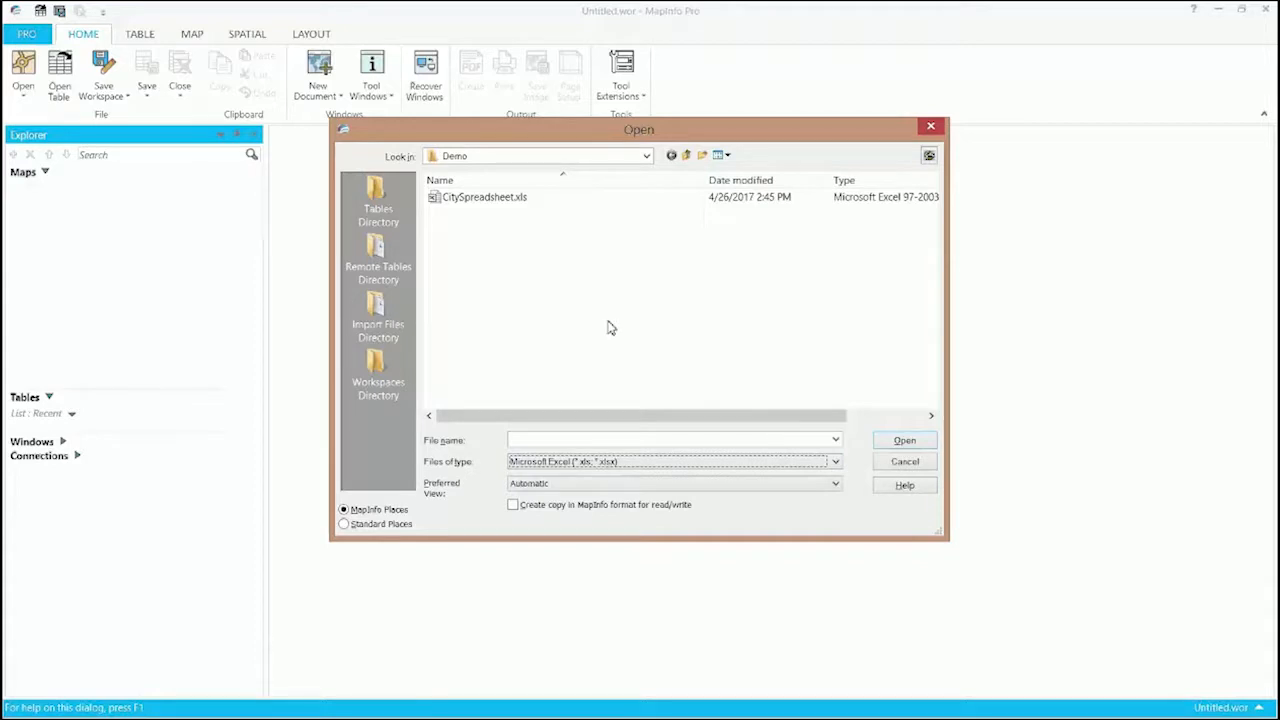
click(490, 200)
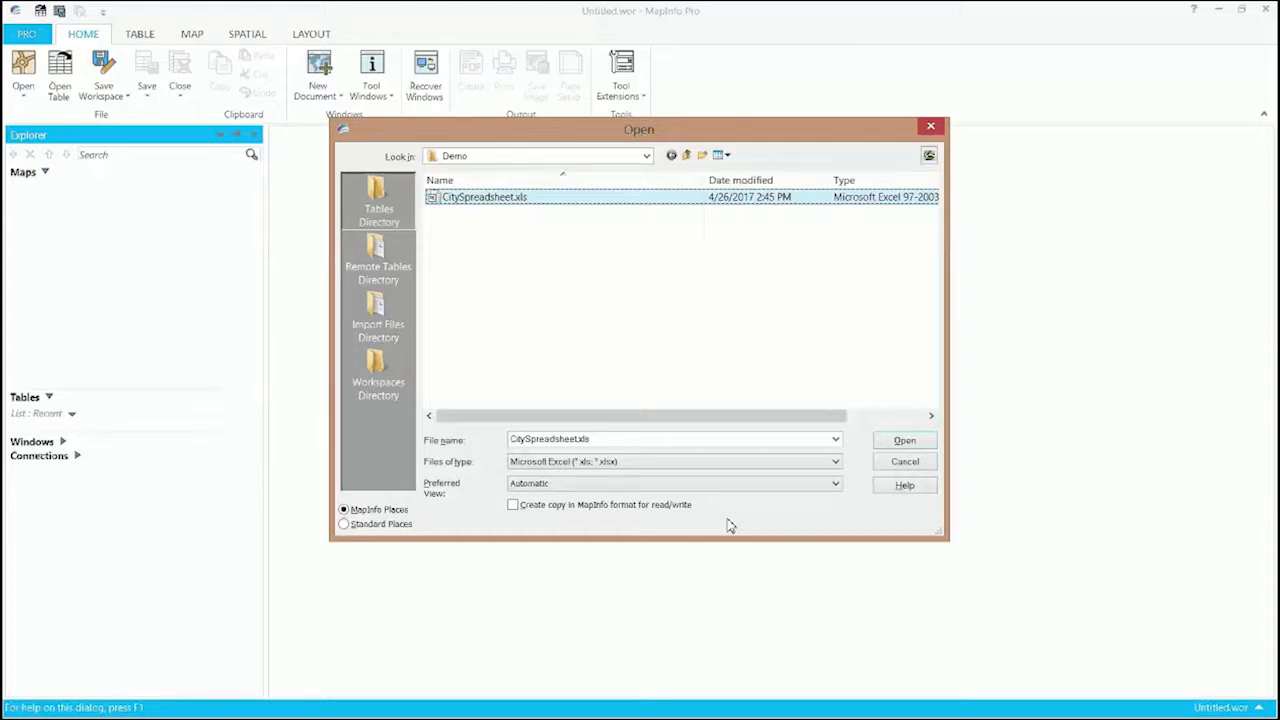
click(626, 508)
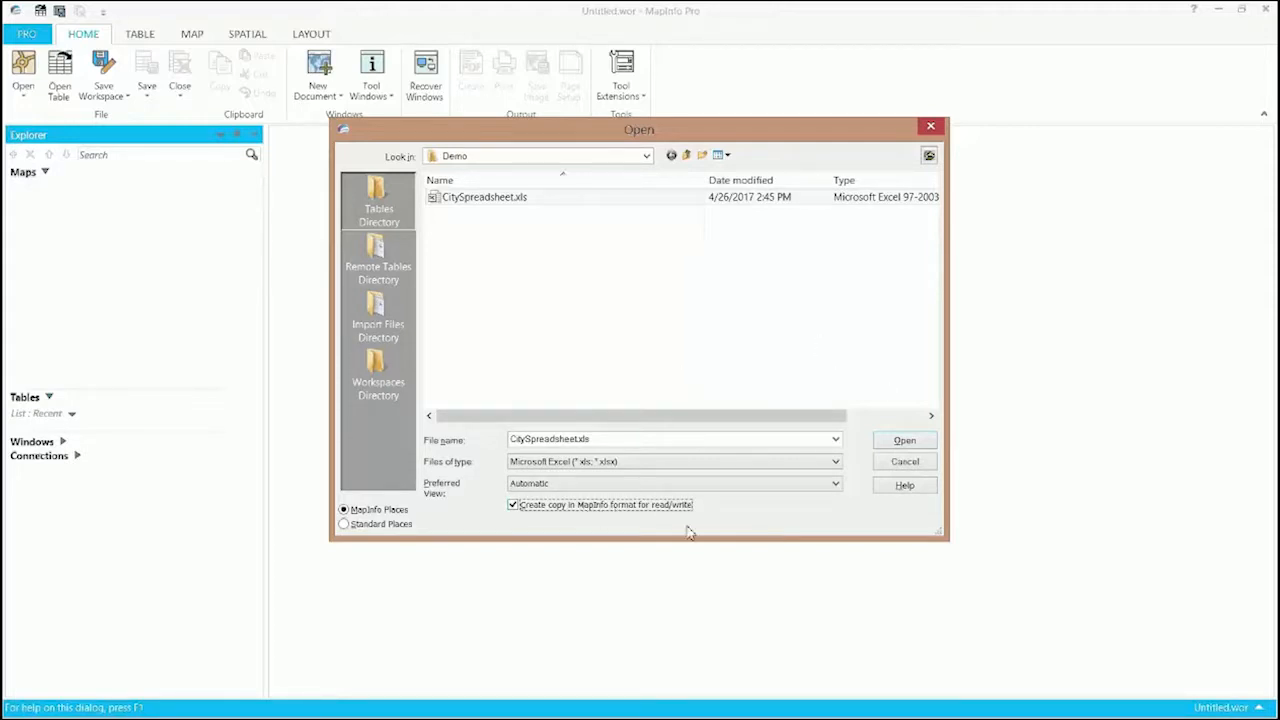
click(512, 200)
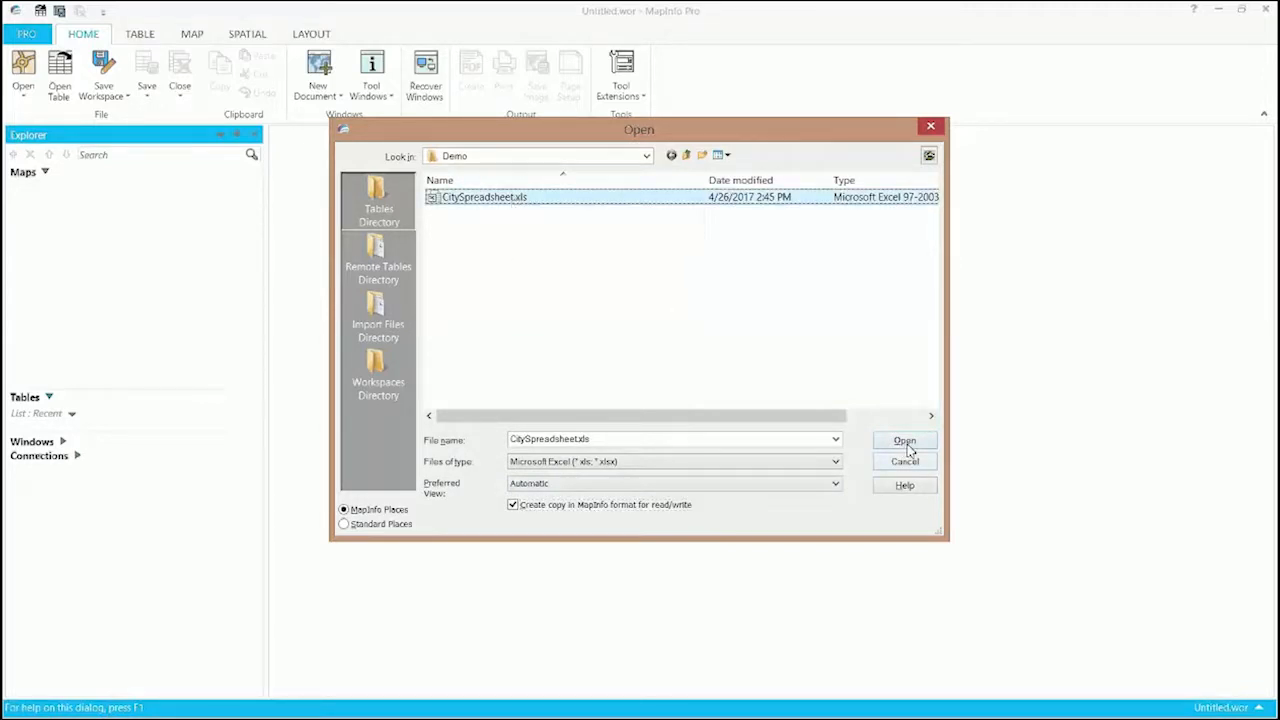
click(906, 443)
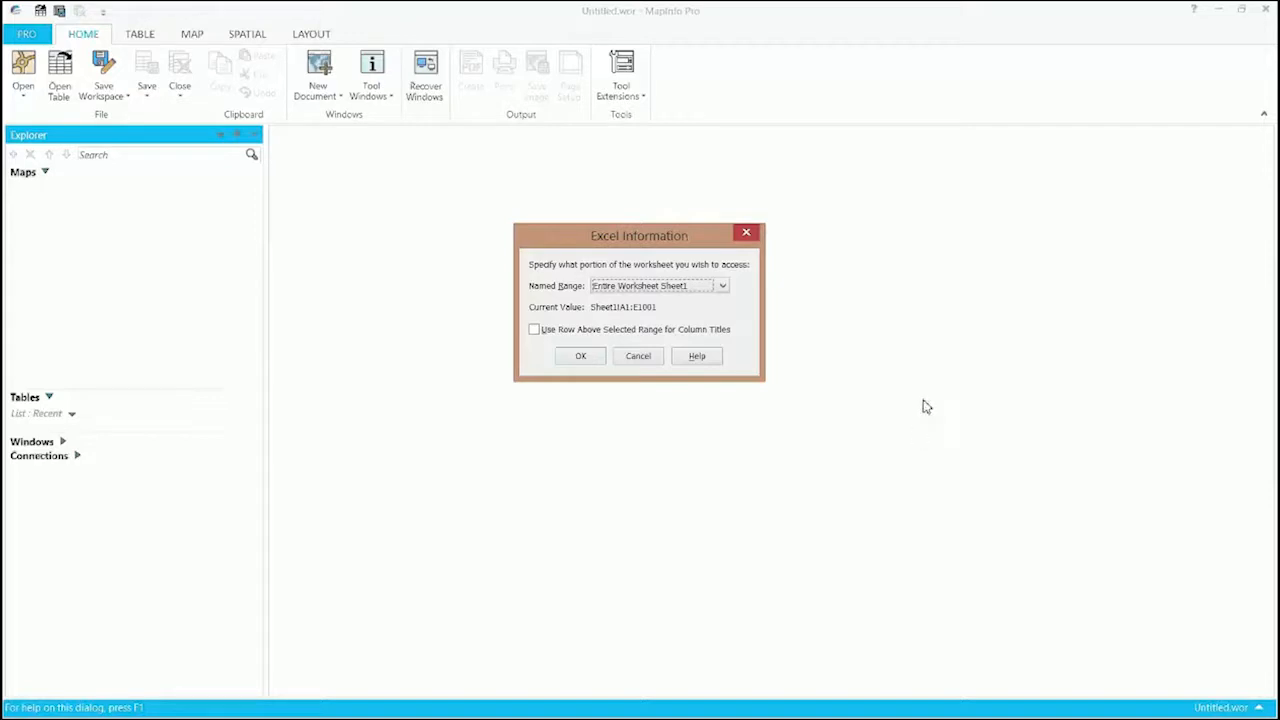
Set the Excel import to use the row above the selected range for column titles, and accept the worksheet range Sheet1!A2:E1001.
click(698, 331)
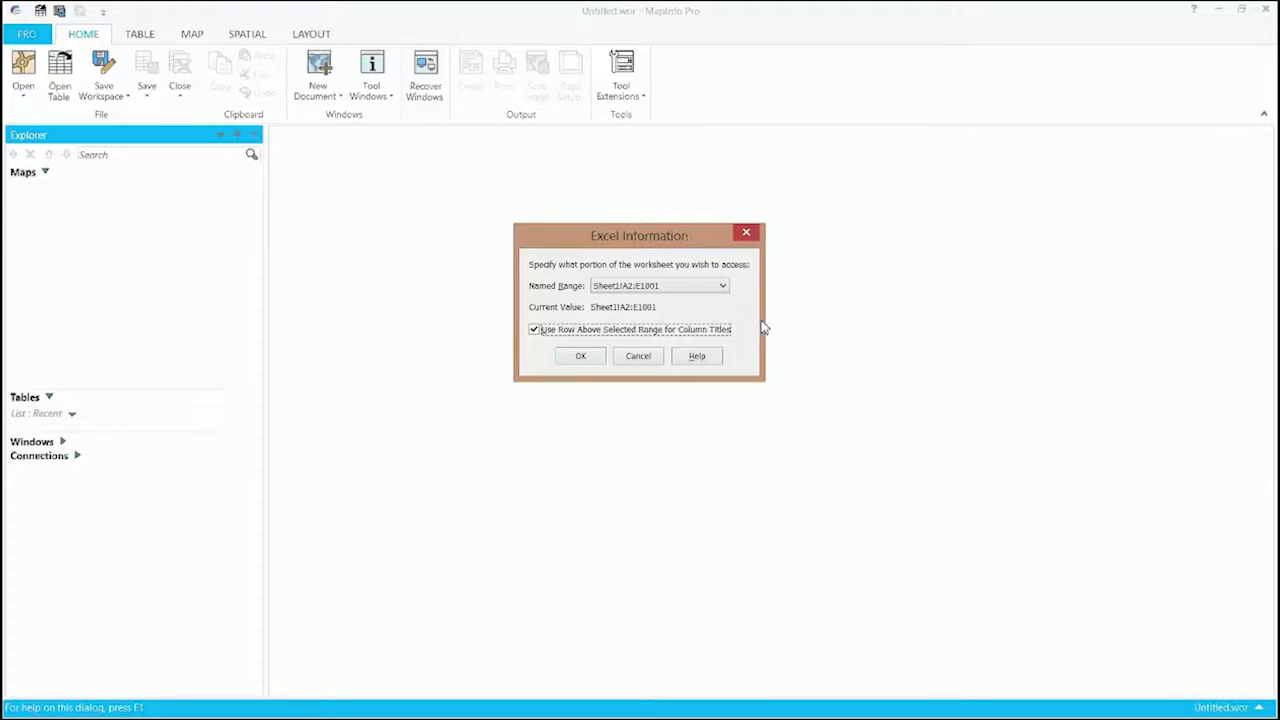
click(581, 356)
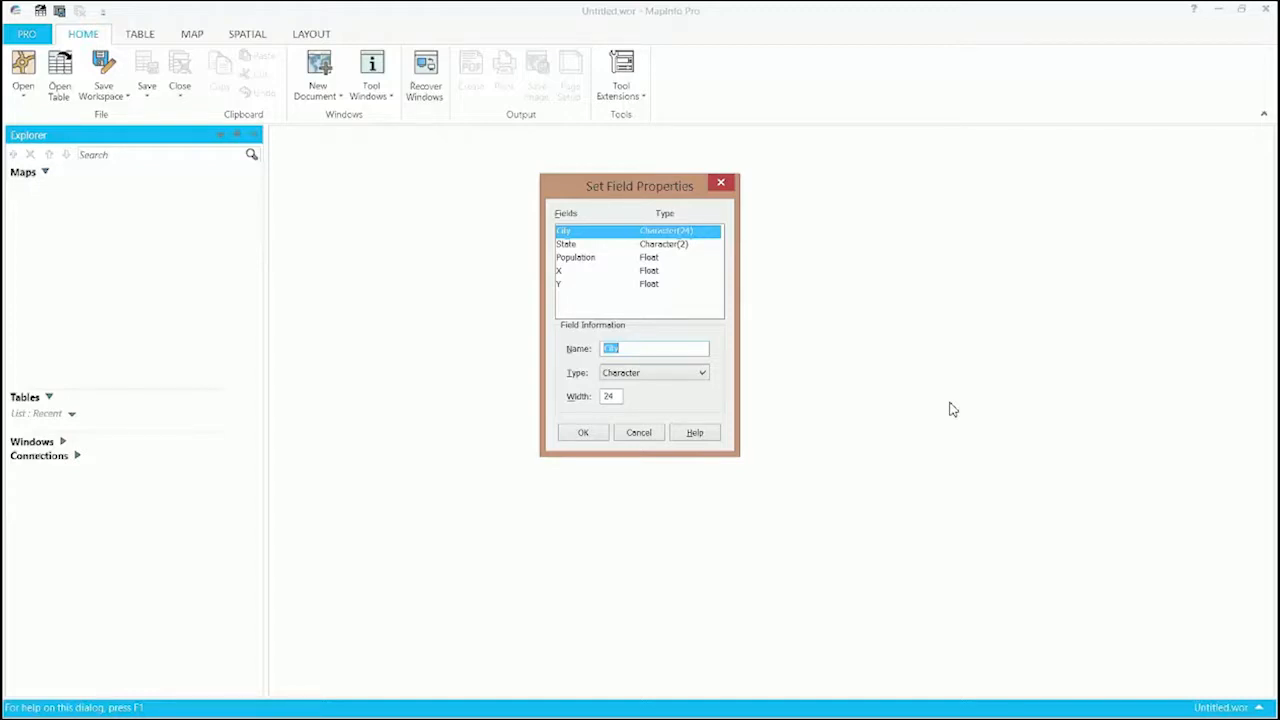
Accept the field names, types and widths for the imported city table.
click(680, 348)
click(583, 433)
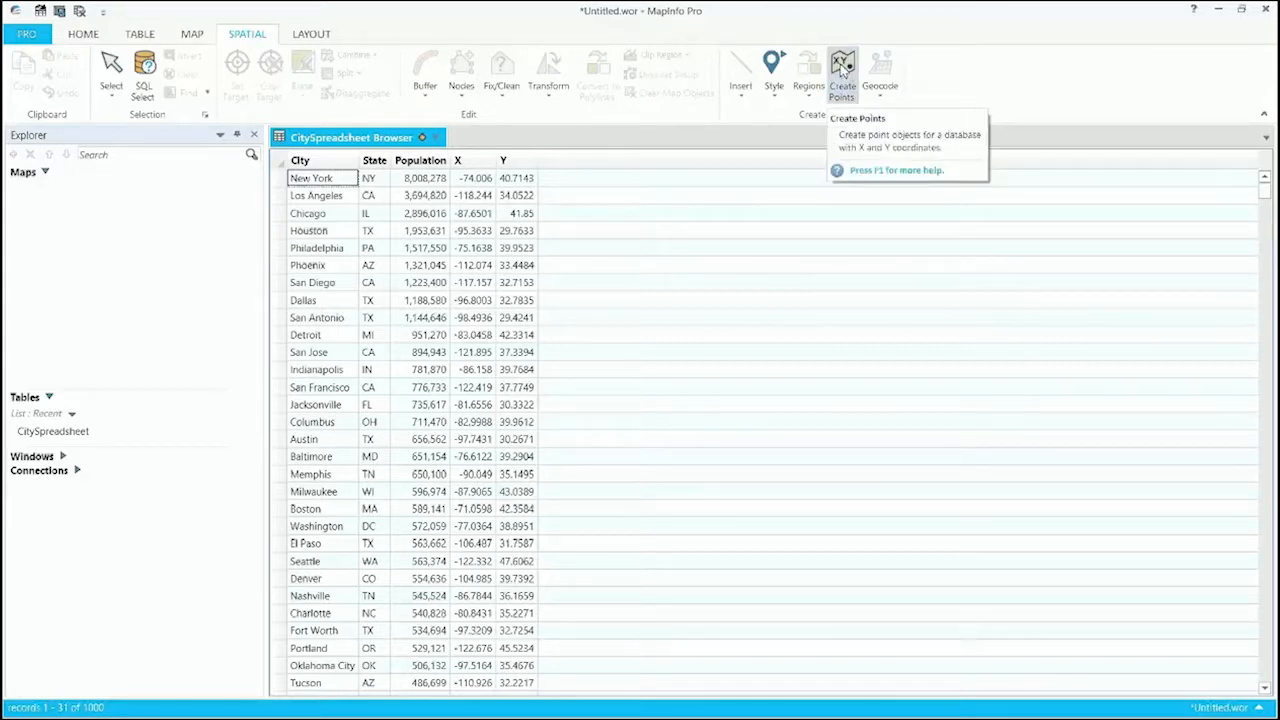
Start the Create Points command with CitySpreadsheet as the target table.
click(843, 65)
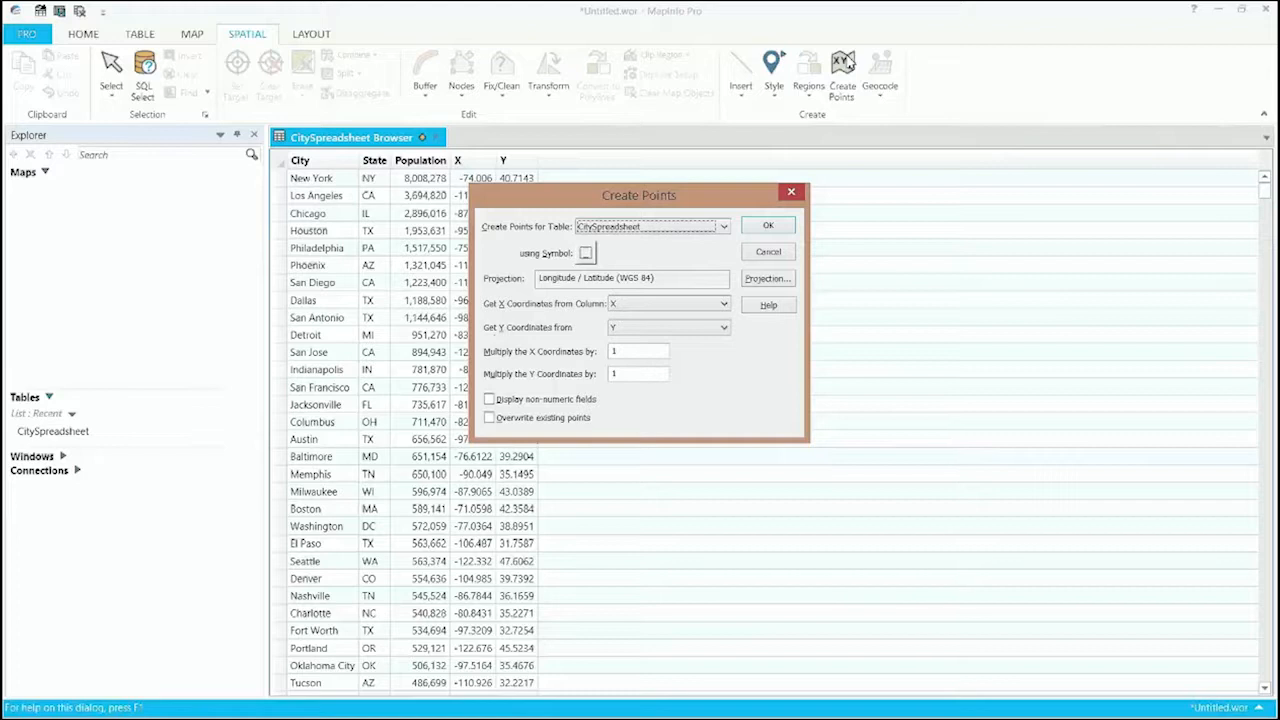
click(724, 230)
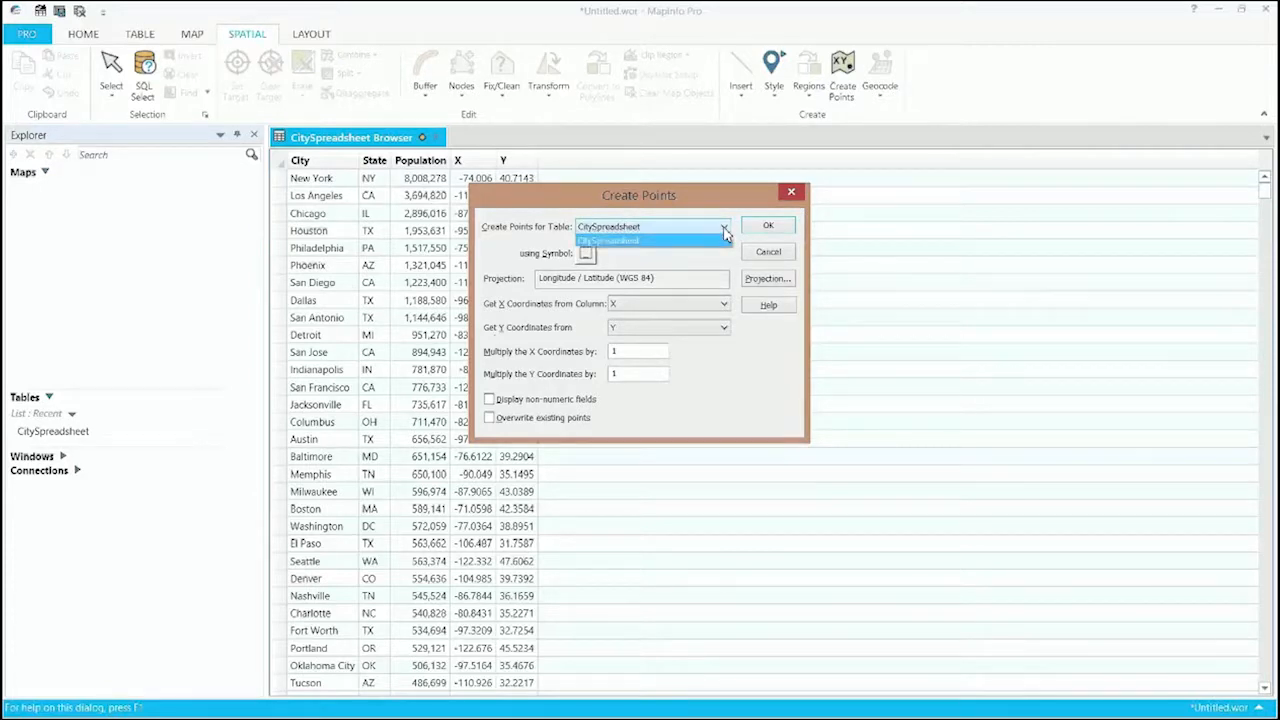
click(724, 230)
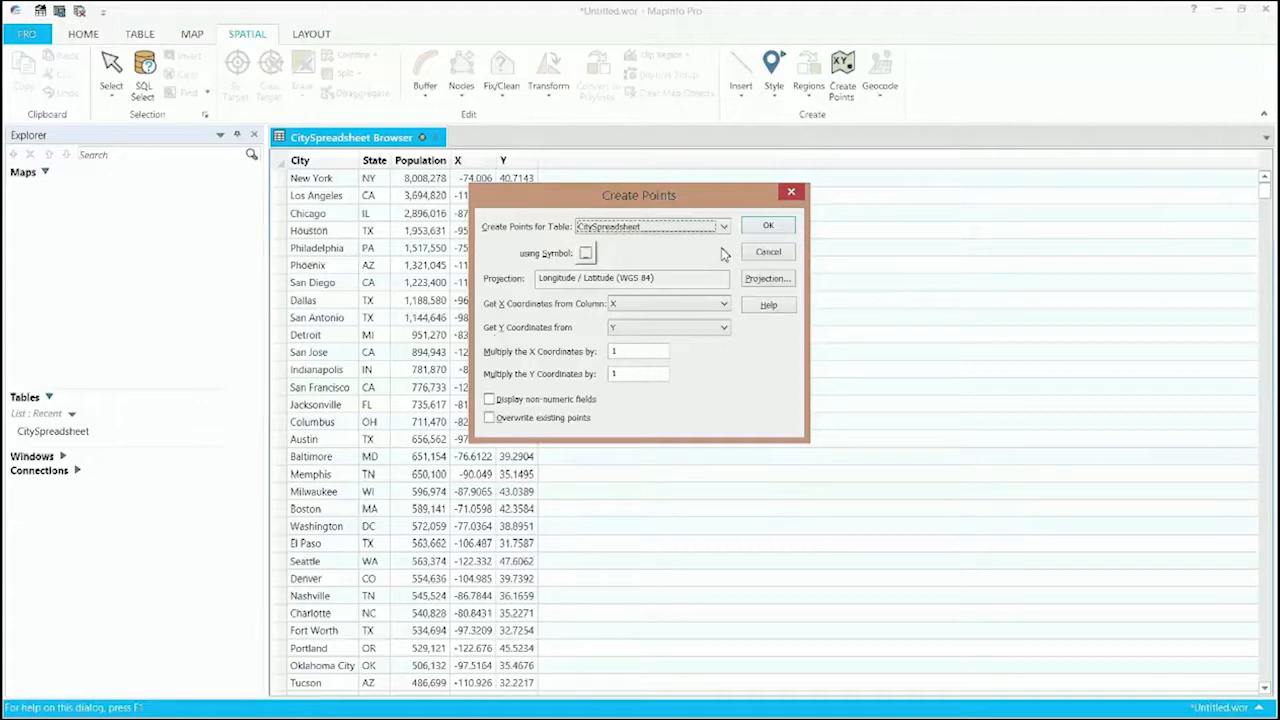
click(636, 236)
click(636, 238)
Set the point symbol to the hollow square from the MapInfo Cartographic font, in black at size 14.
click(586, 253)
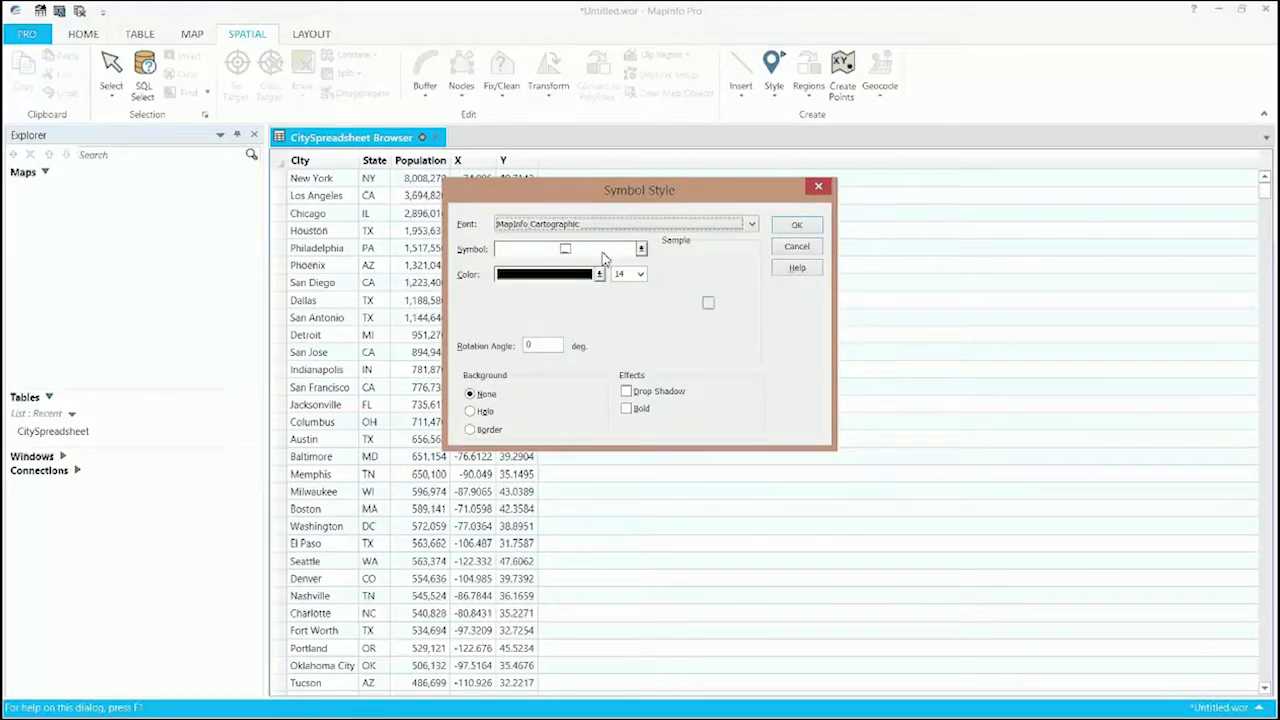
click(603, 256)
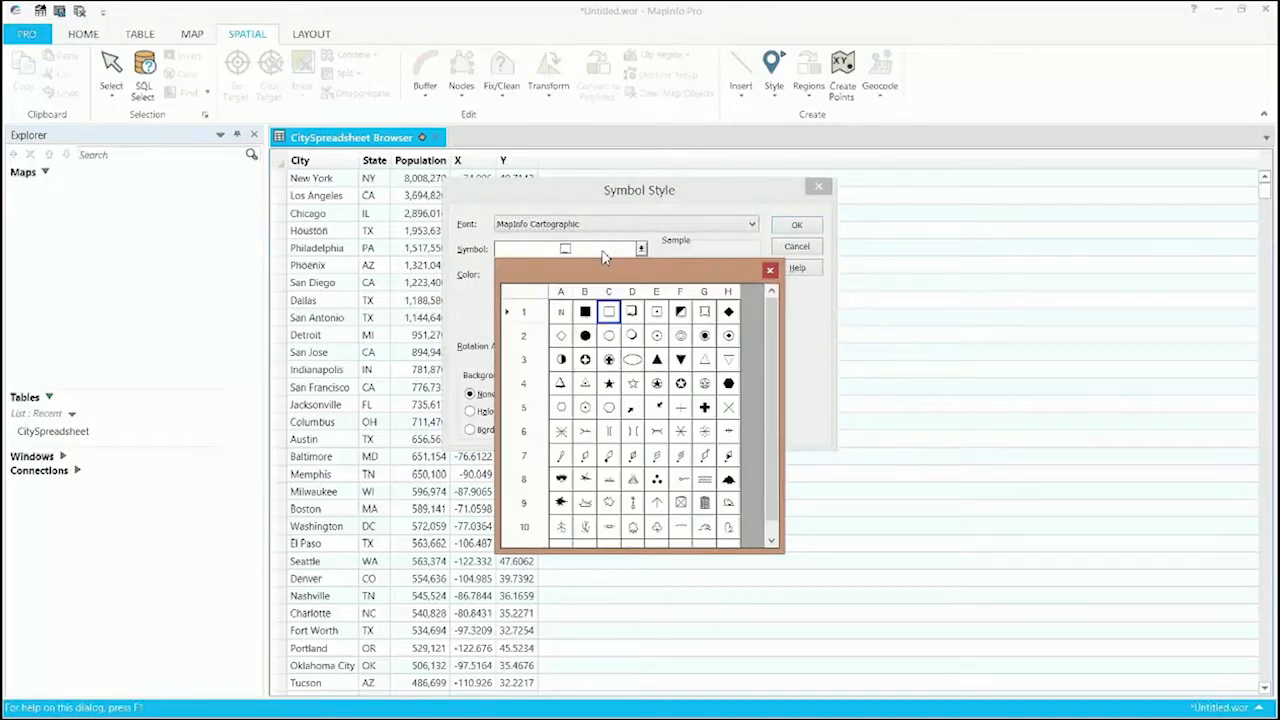
click(612, 316)
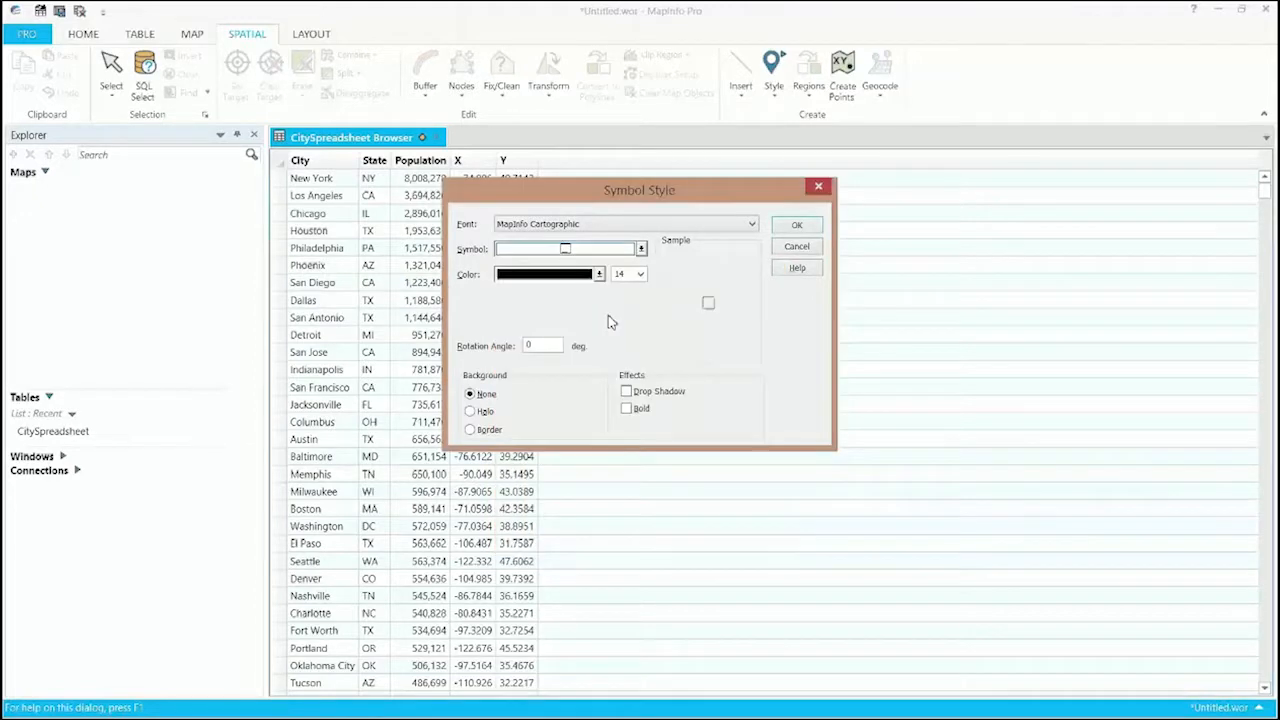
click(580, 226)
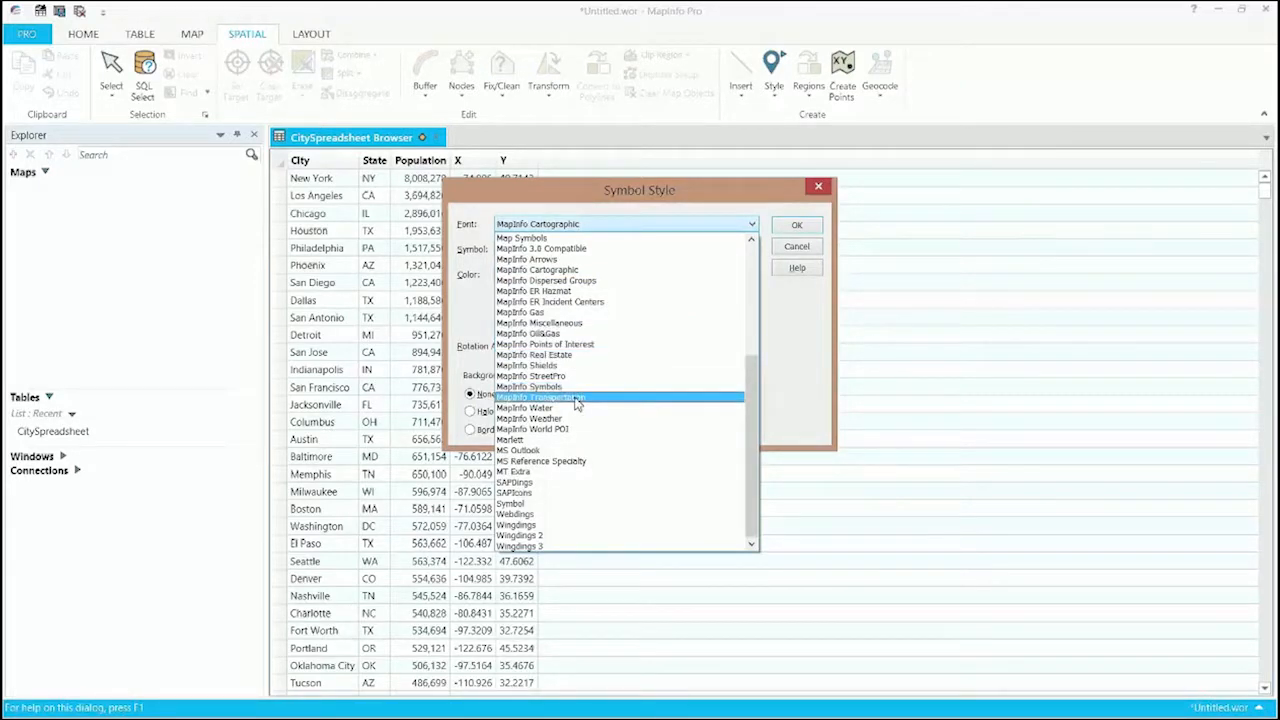
key(Escape)
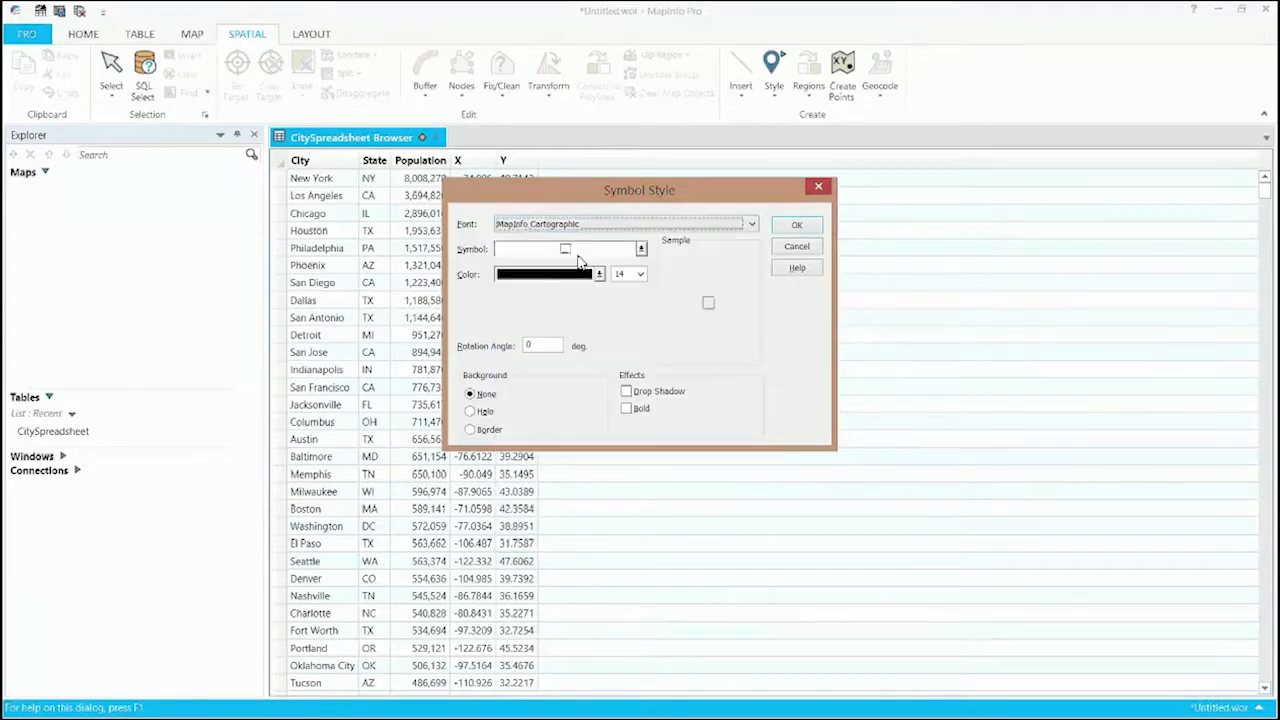
click(600, 253)
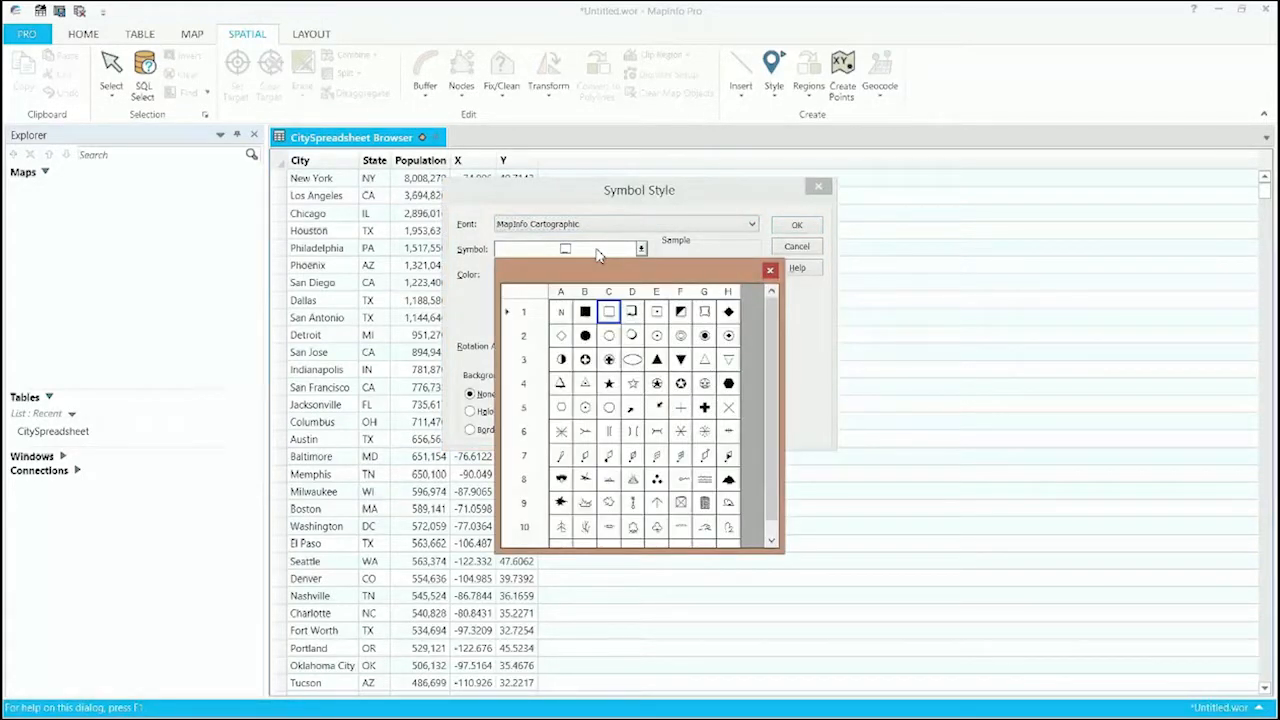
click(603, 298)
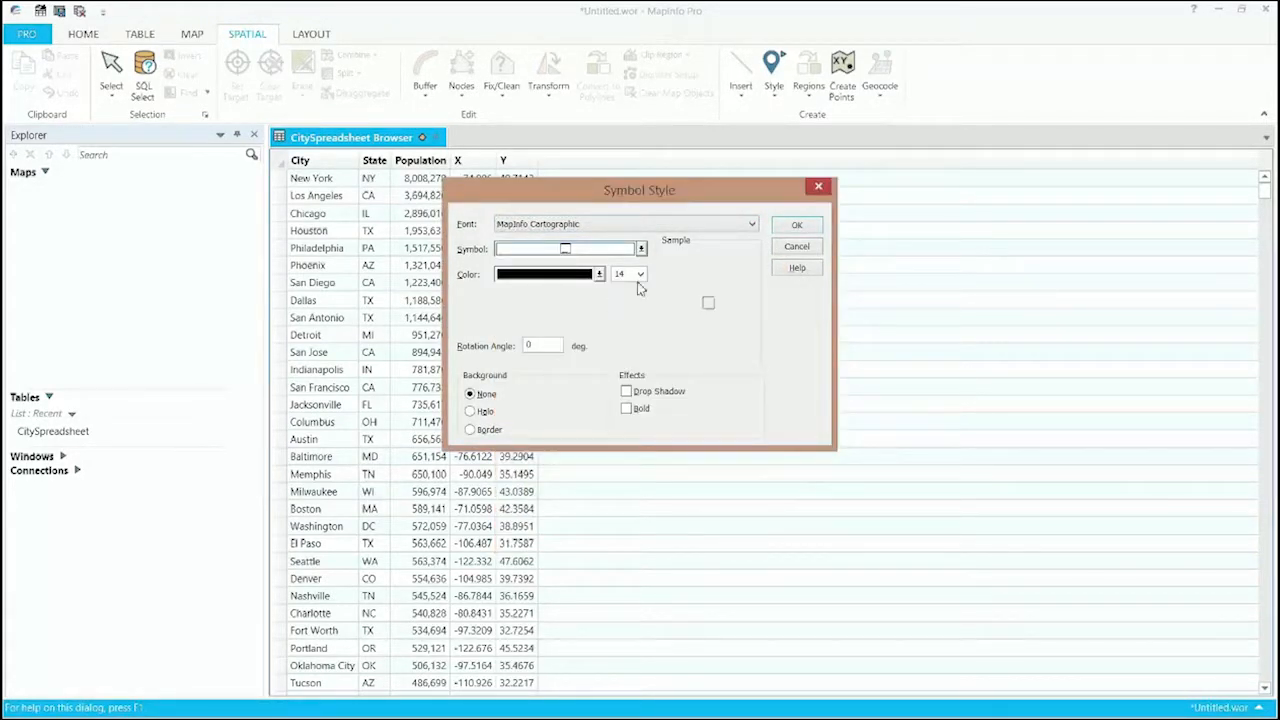
click(641, 275)
click(636, 321)
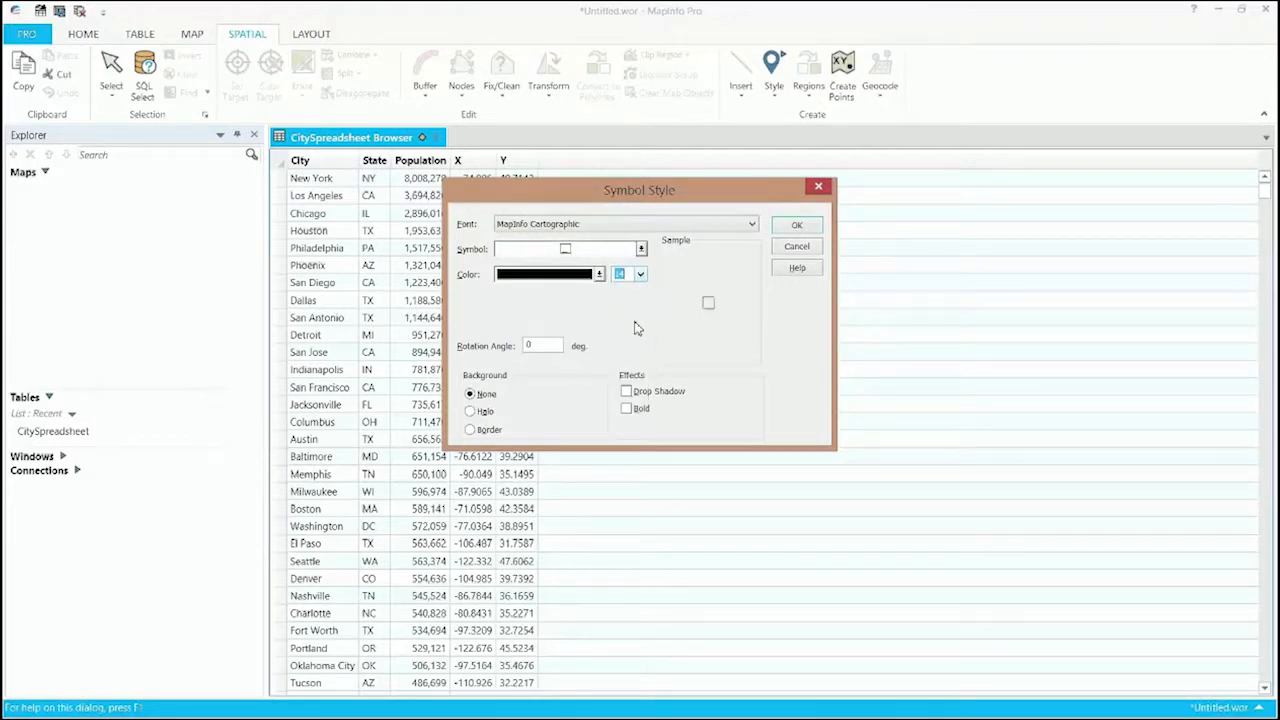
drag(721, 203, 714, 204)
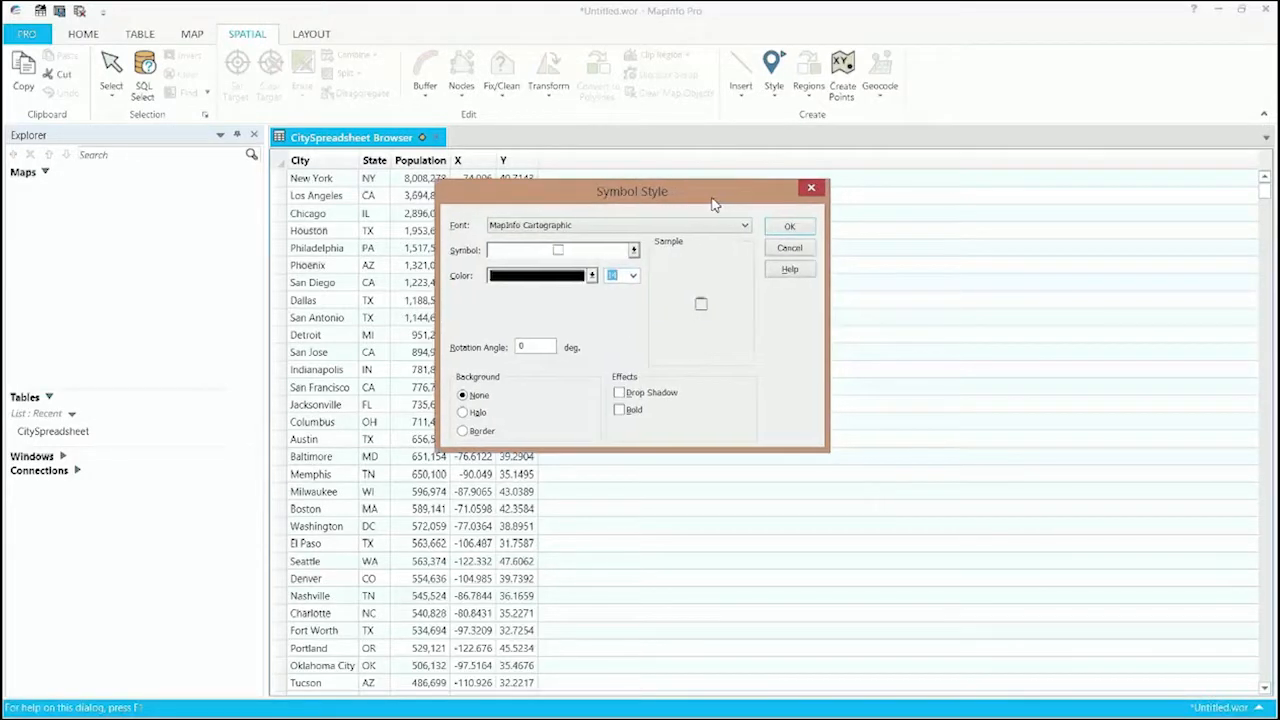
click(786, 227)
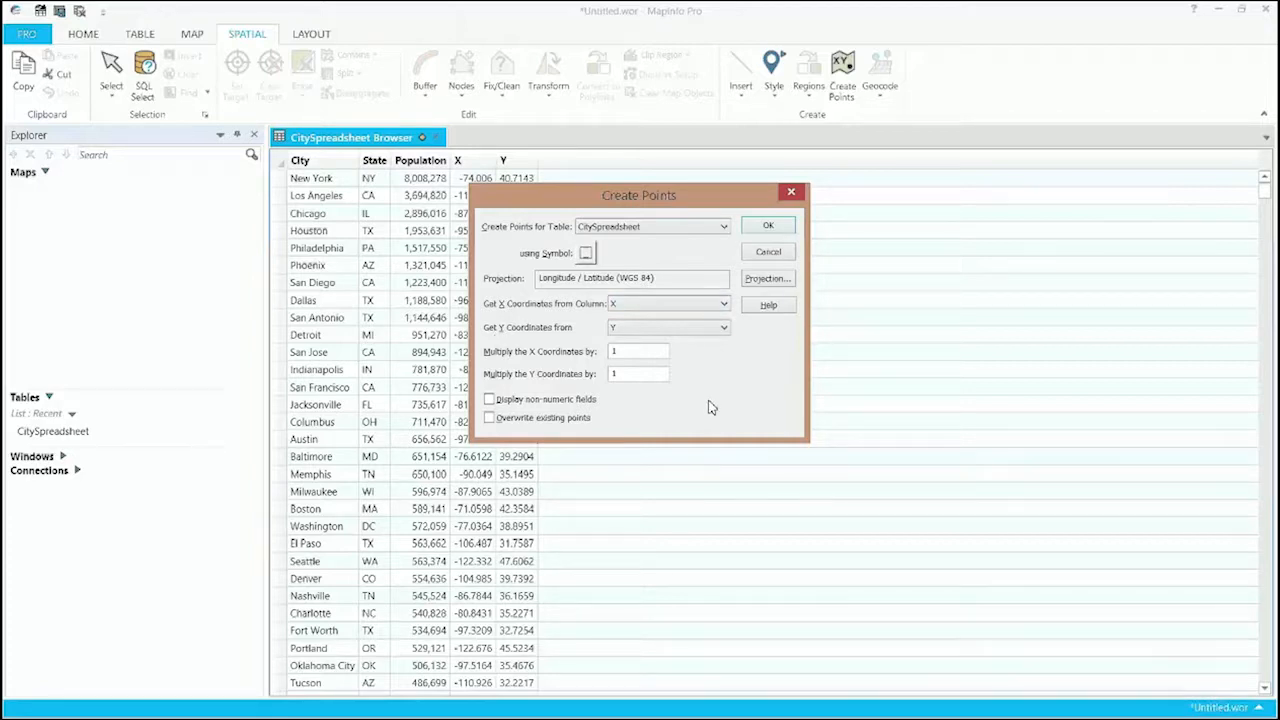
Take the X coordinates from column X and the Y coordinates from column Y, and create the points with multipliers of 1.
click(688, 313)
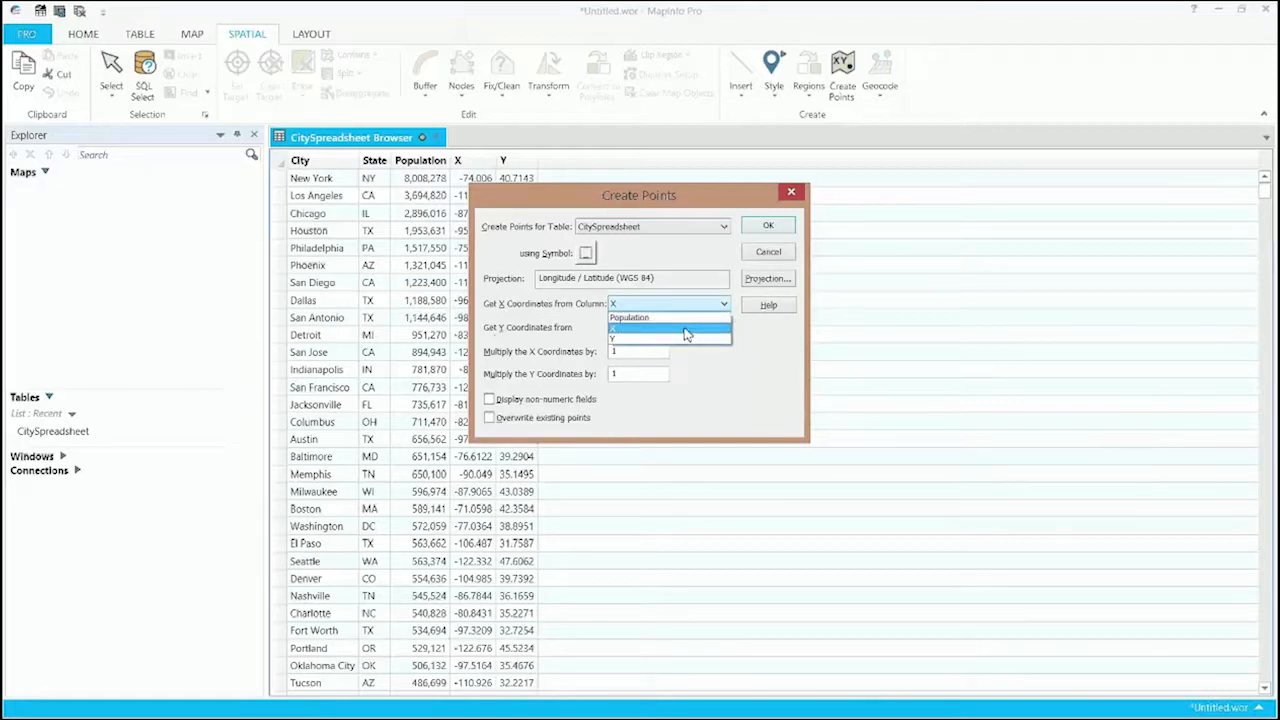
click(686, 330)
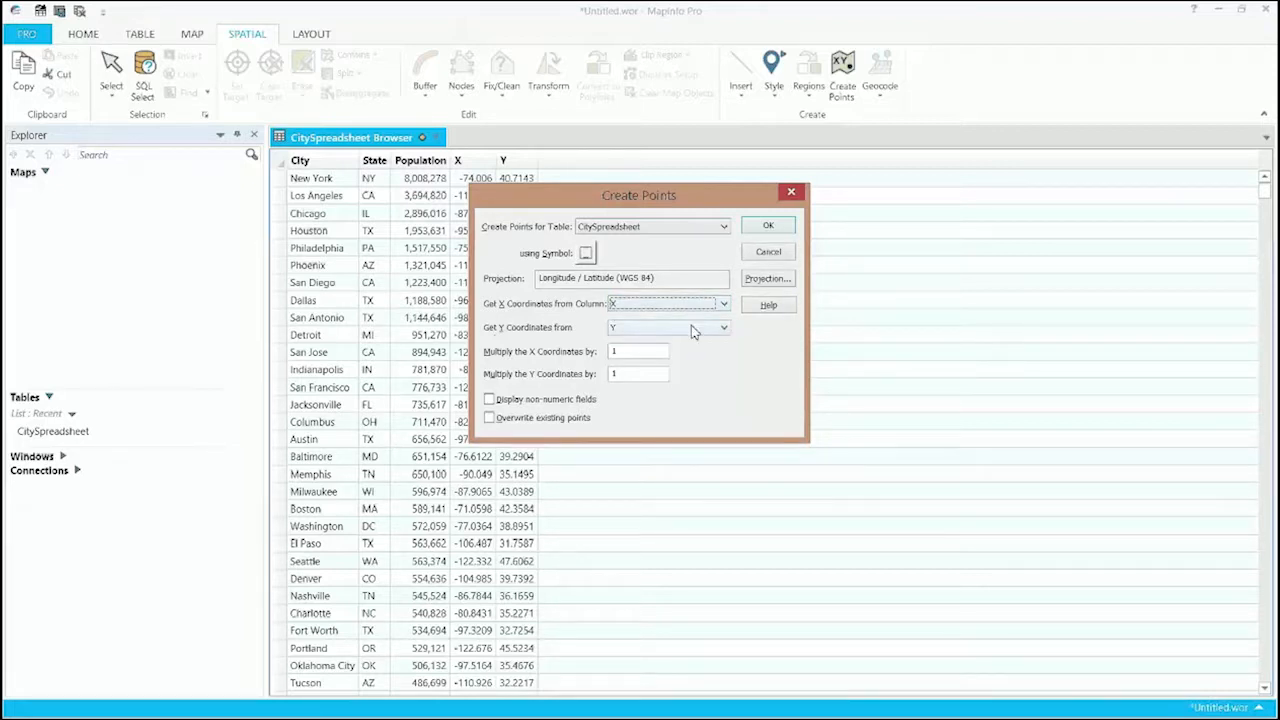
click(692, 330)
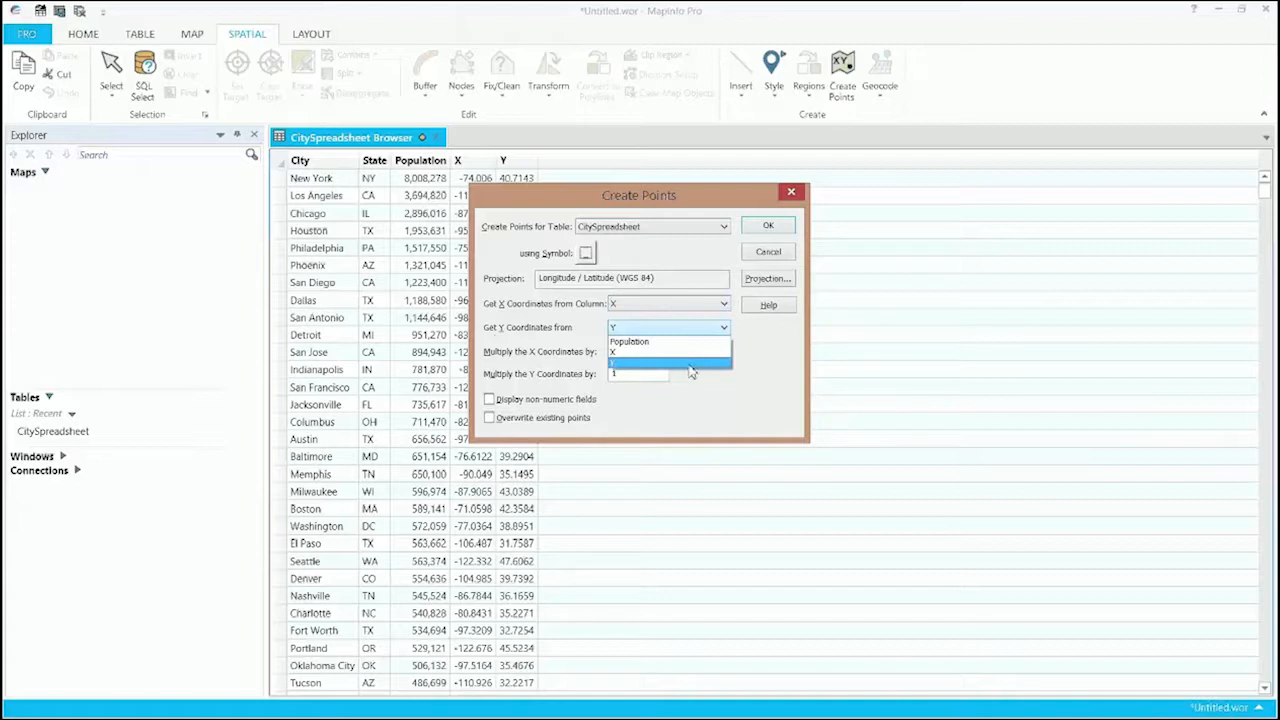
click(690, 364)
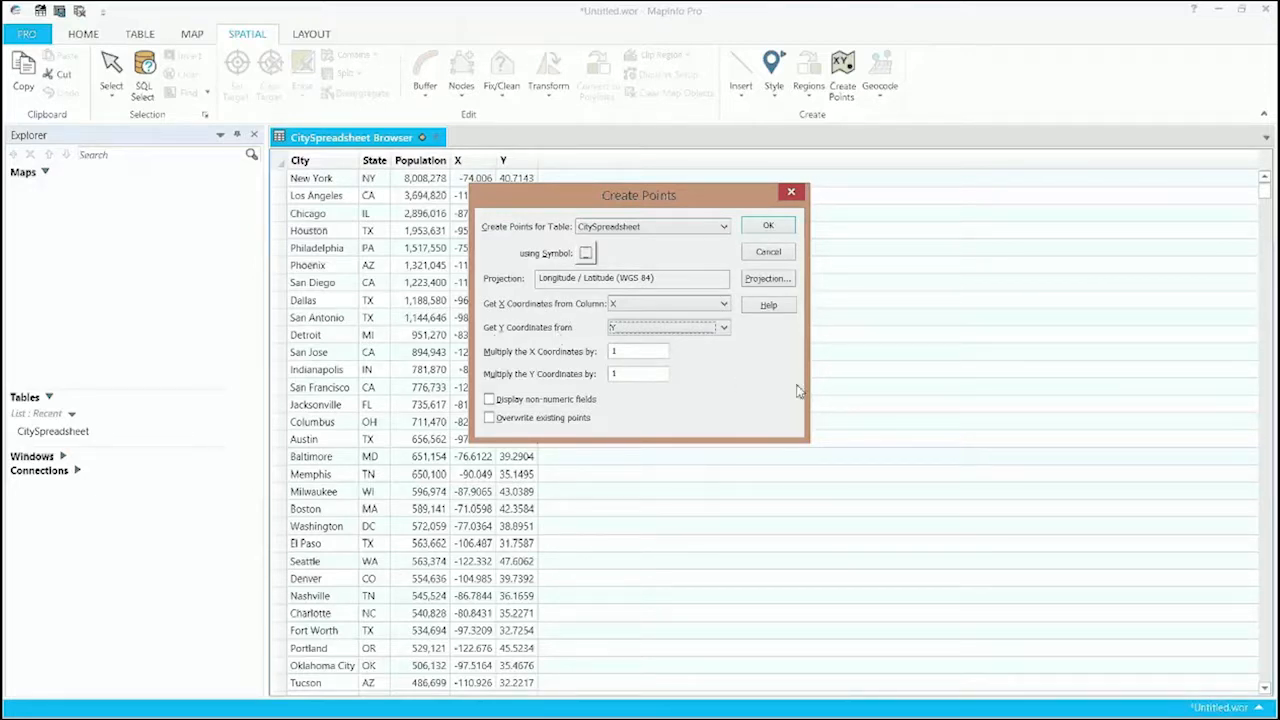
click(648, 350)
click(776, 230)
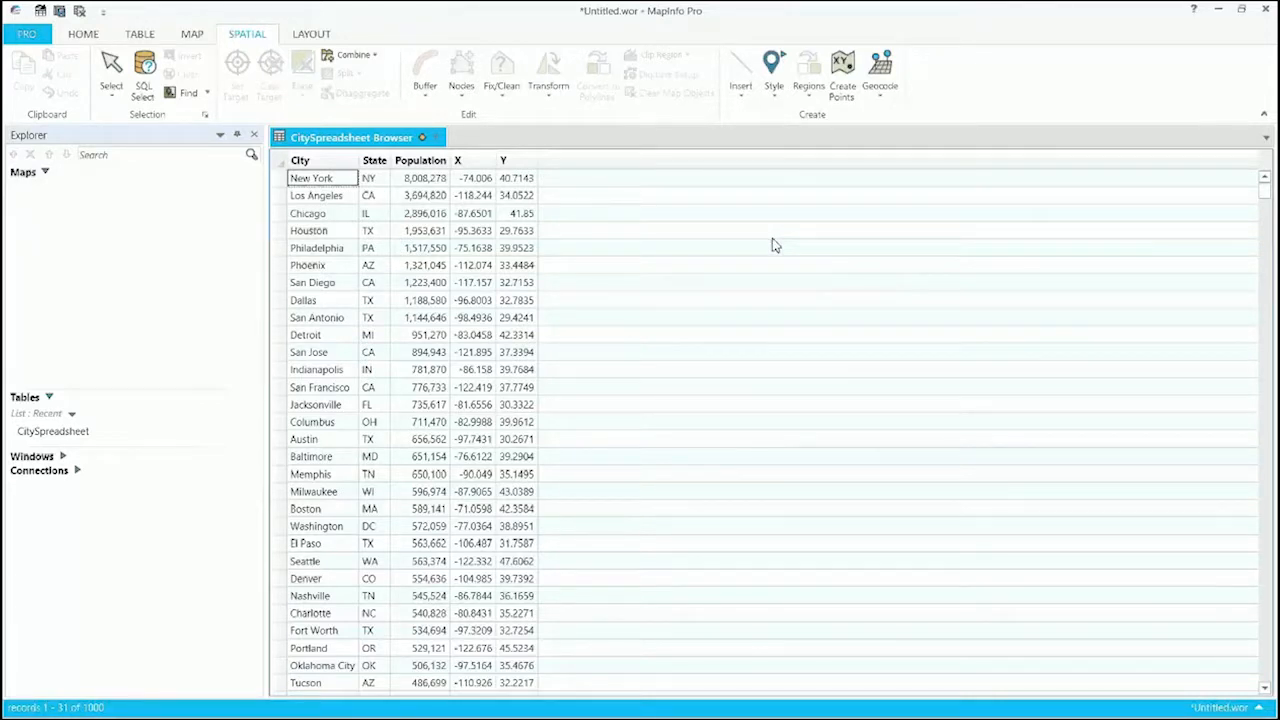
Open the CitySpreadsheet points in a new map window and show all cities, including those in Alaska and Hawaii.
click(192, 36)
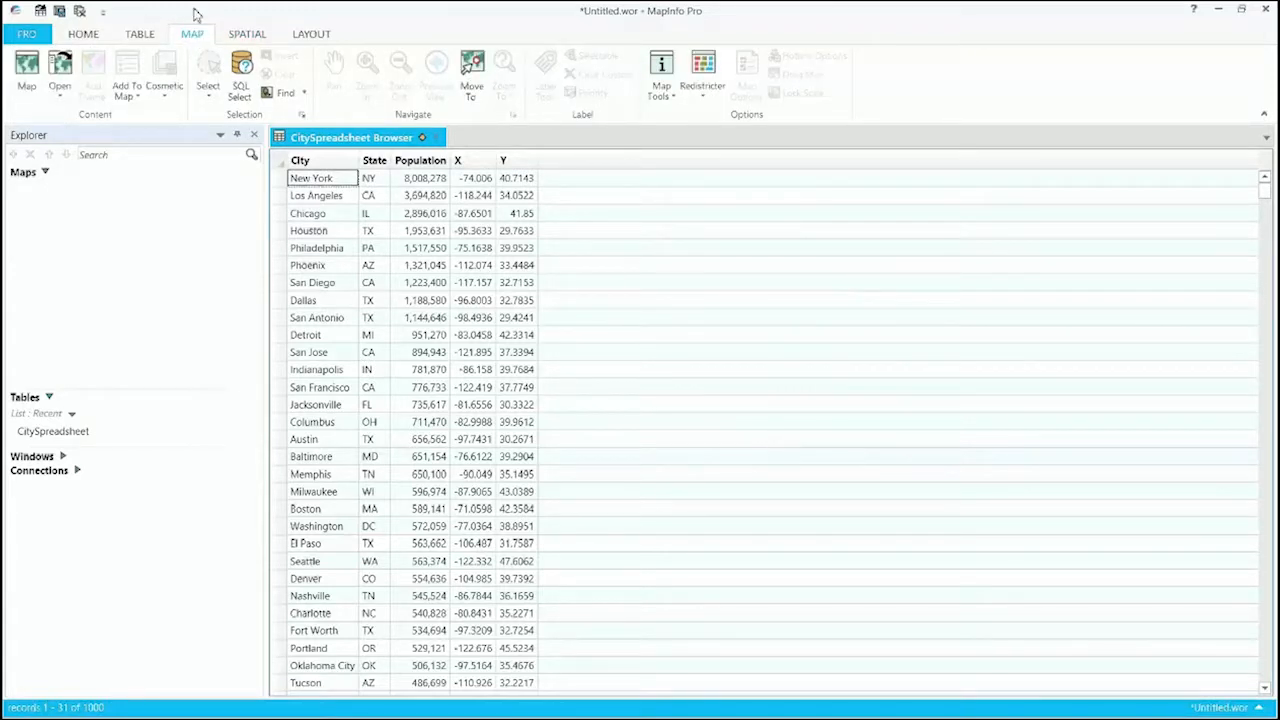
click(27, 67)
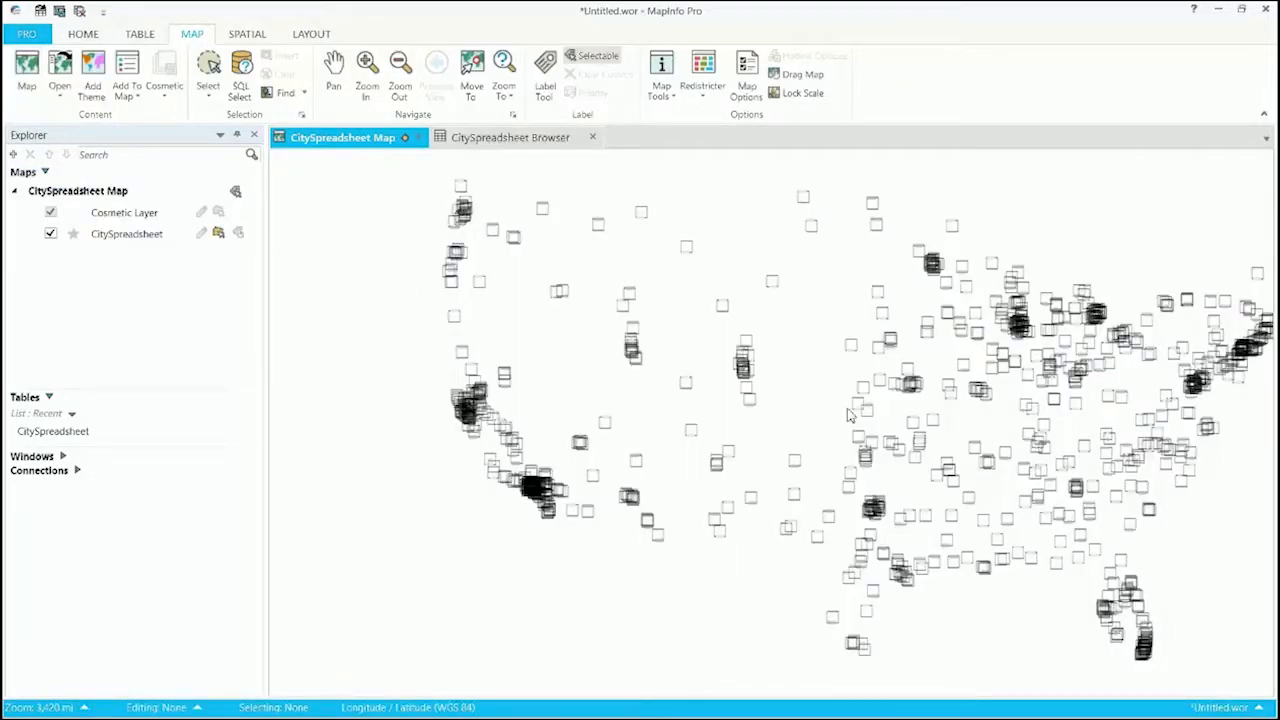
scroll(848, 414, down, 1)
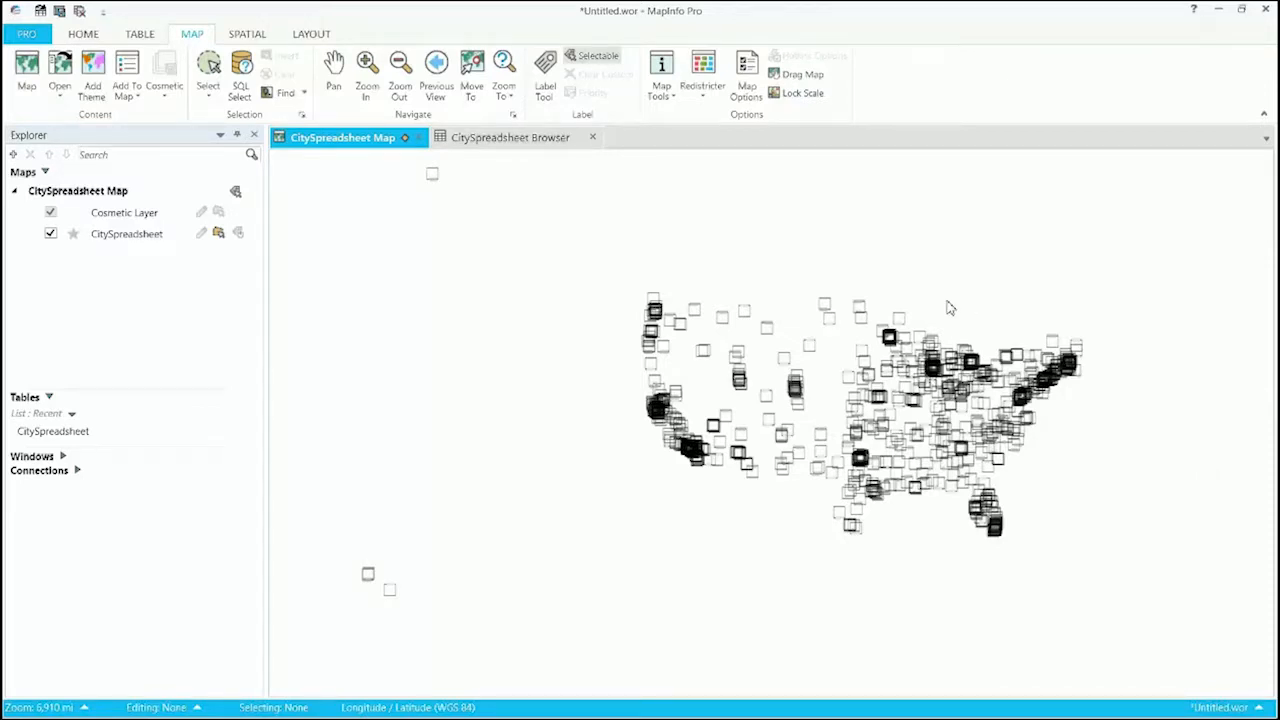
click(334, 75)
drag(675, 293, 748, 349)
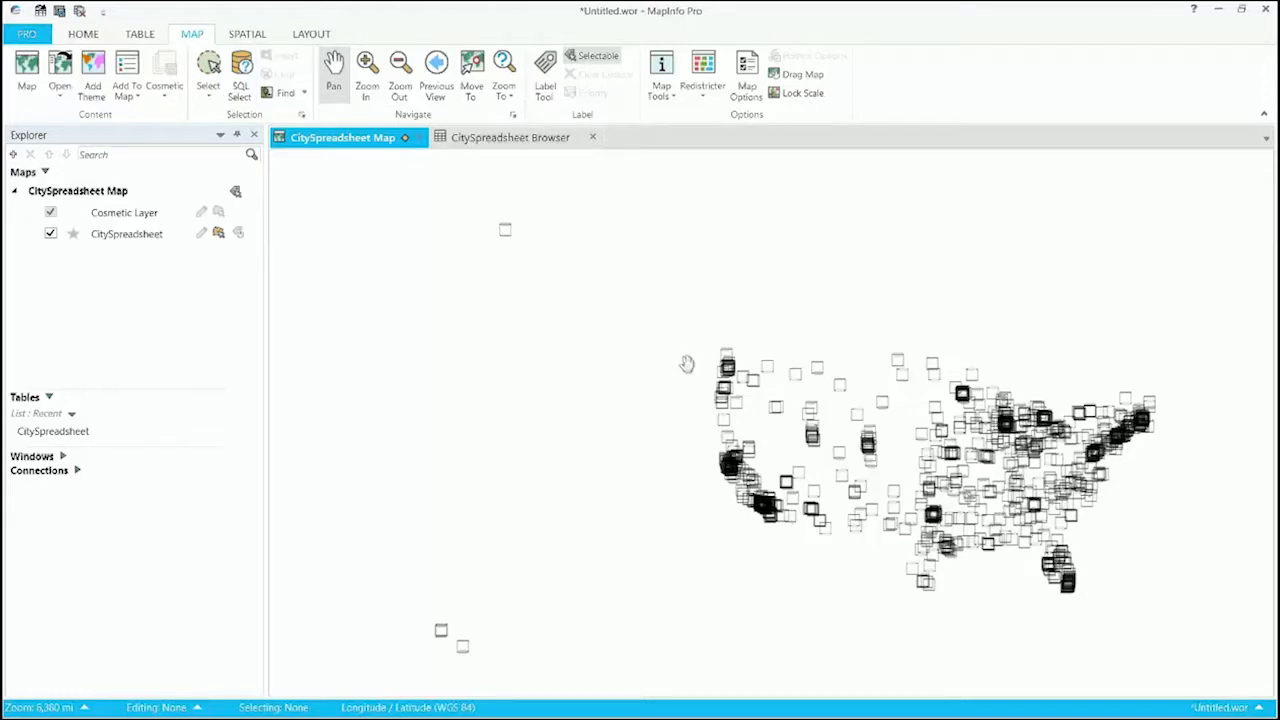
Switch the map's active tool to the standard Select tool.
right_click(773, 312)
click(789, 274)
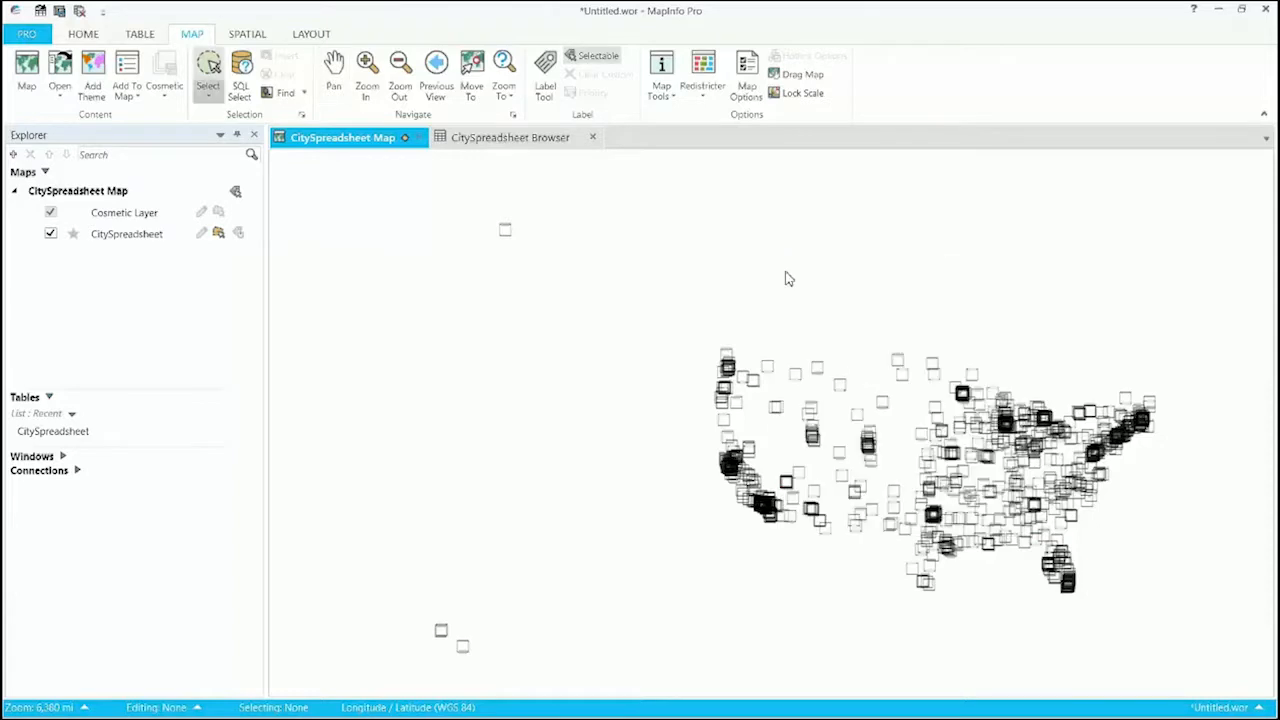
right_click(812, 332)
click(838, 292)
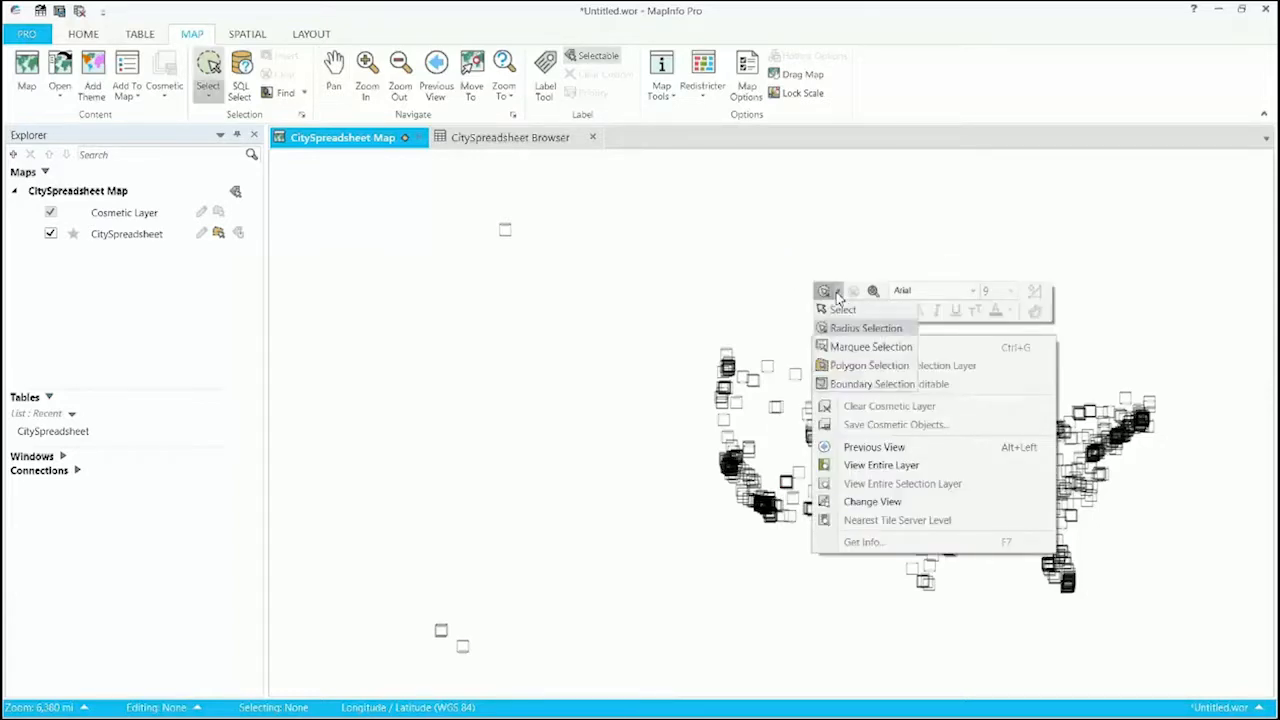
click(833, 309)
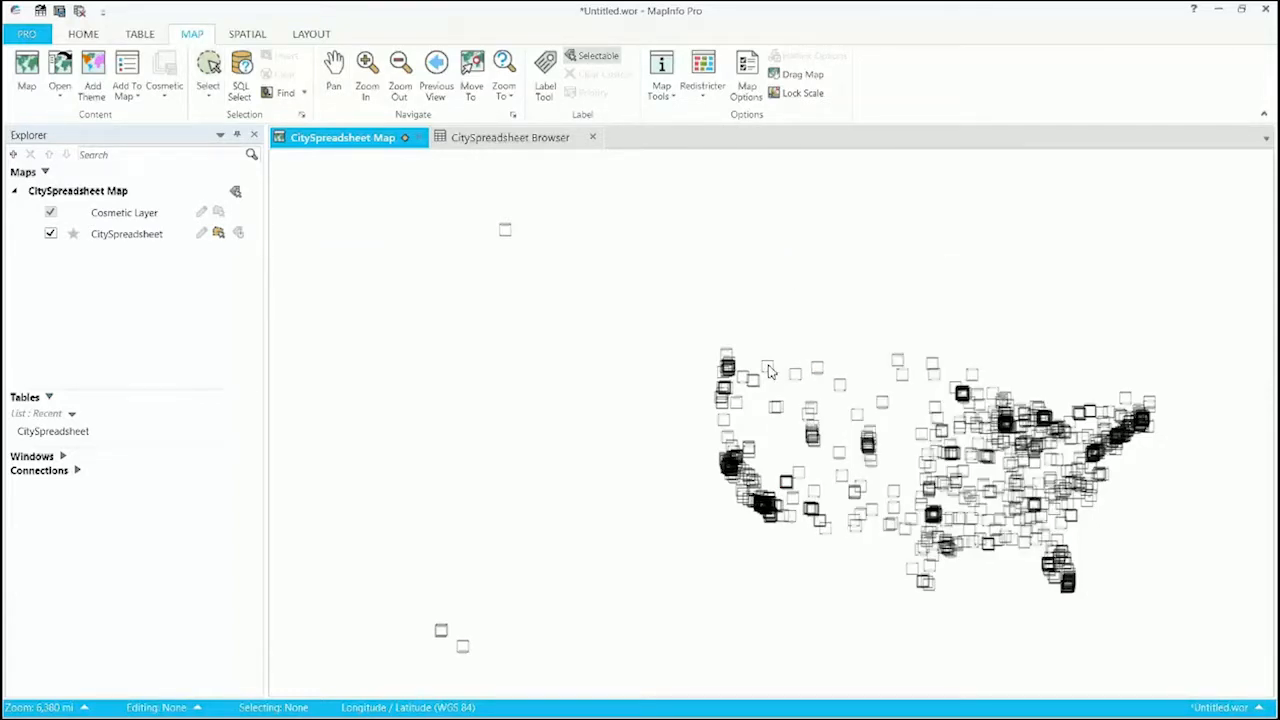
mouse_move(769, 372)
mouse_move(506, 235)
Add the Bing Roads base map beneath the city points.
click(86, 36)
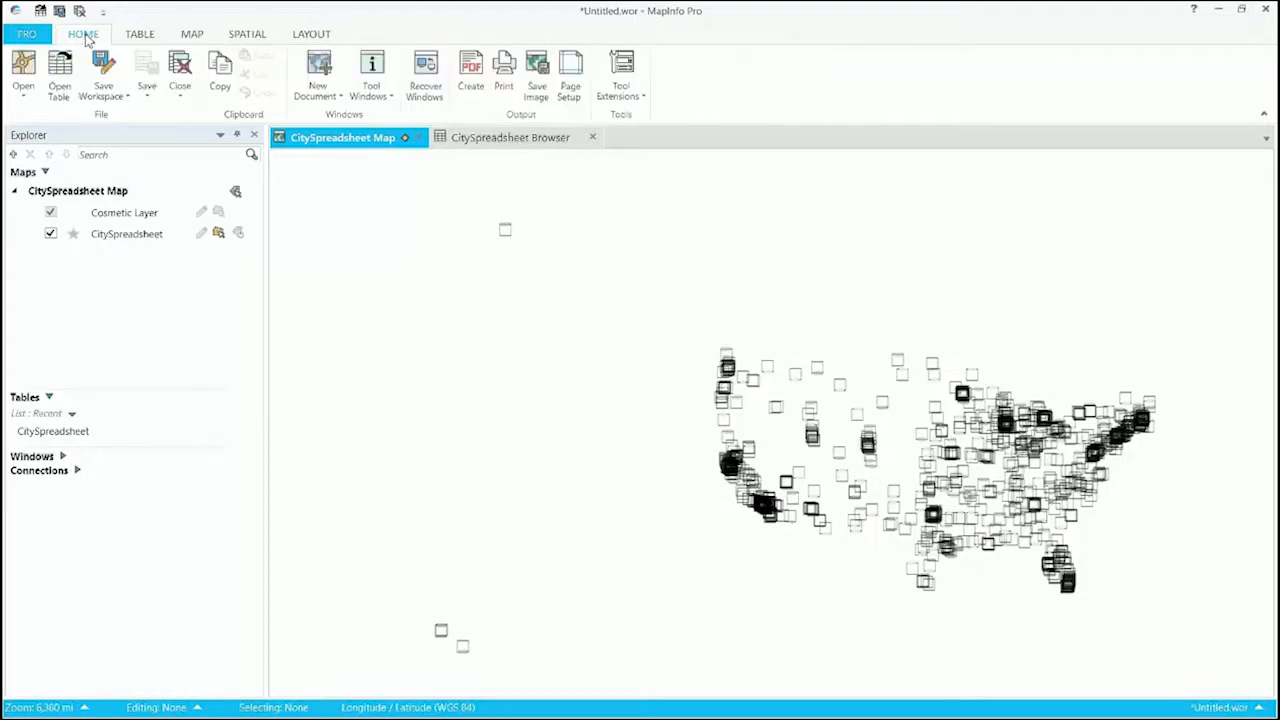
click(24, 100)
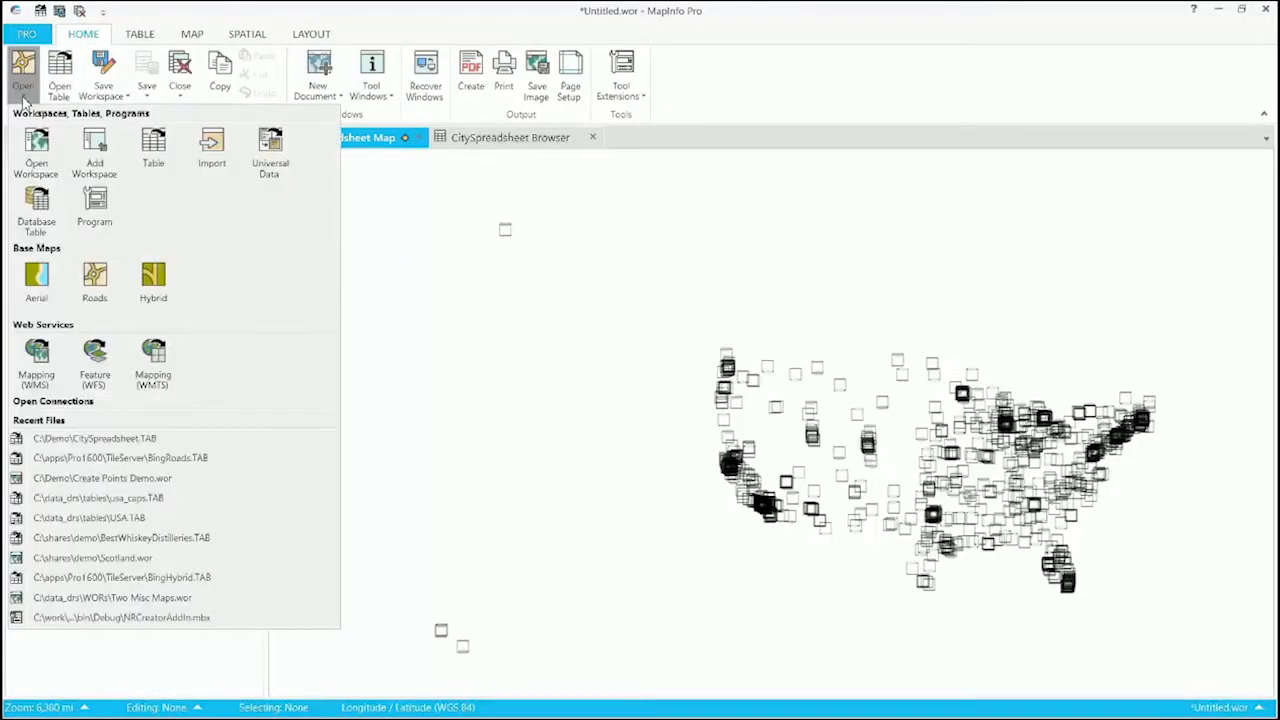
click(95, 280)
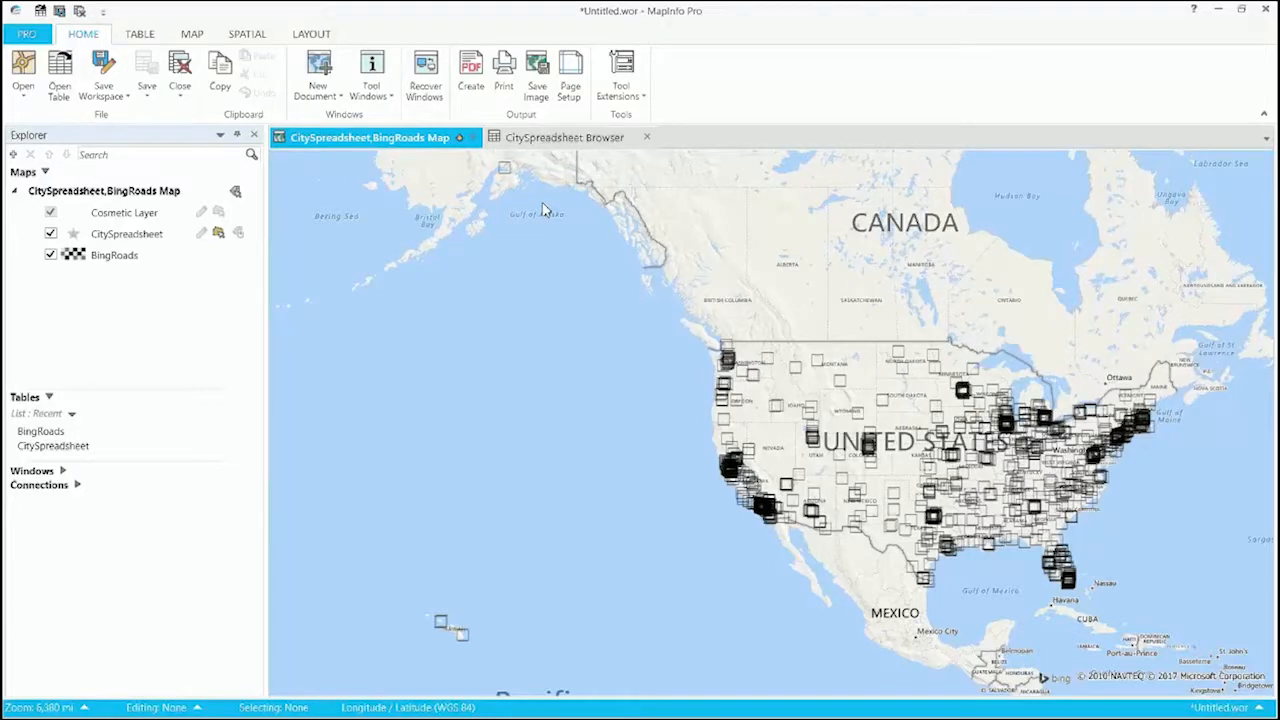
Zoom in on Anchorage, Alaska, and select its city point with the Select tool.
mouse_move(507, 174)
right_click(536, 197)
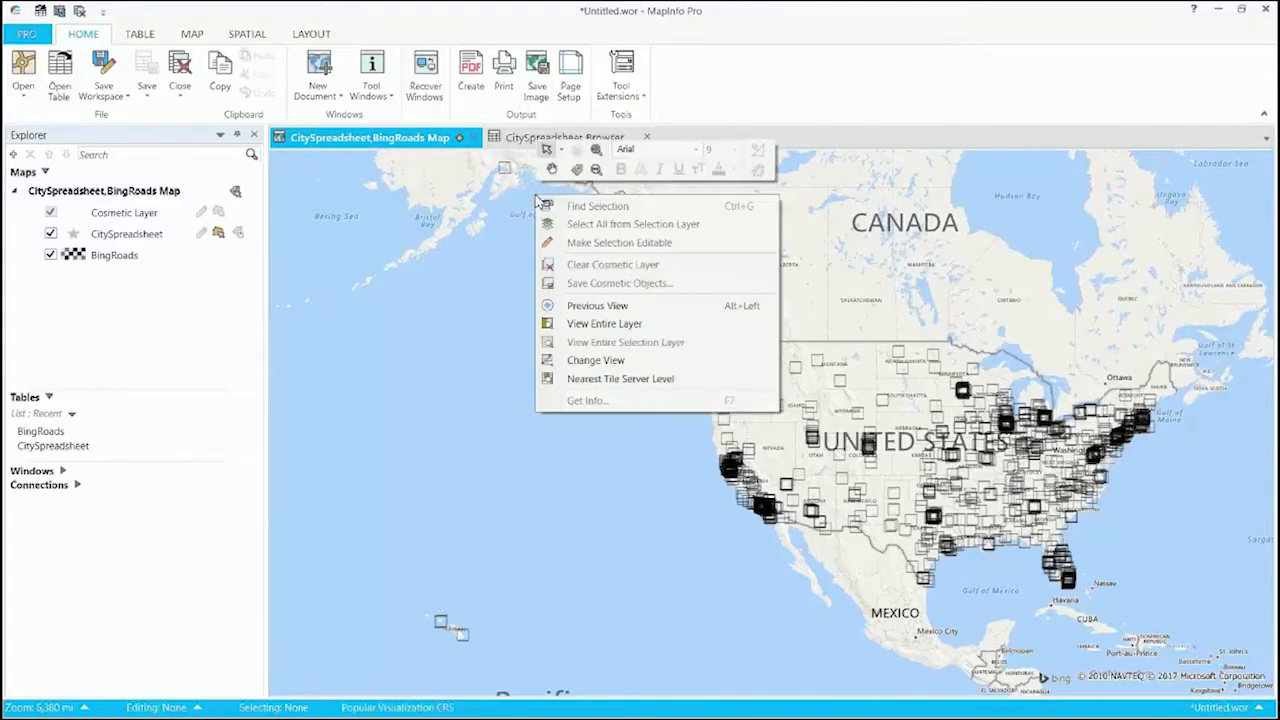
click(597, 150)
drag(540, 197, 480, 157)
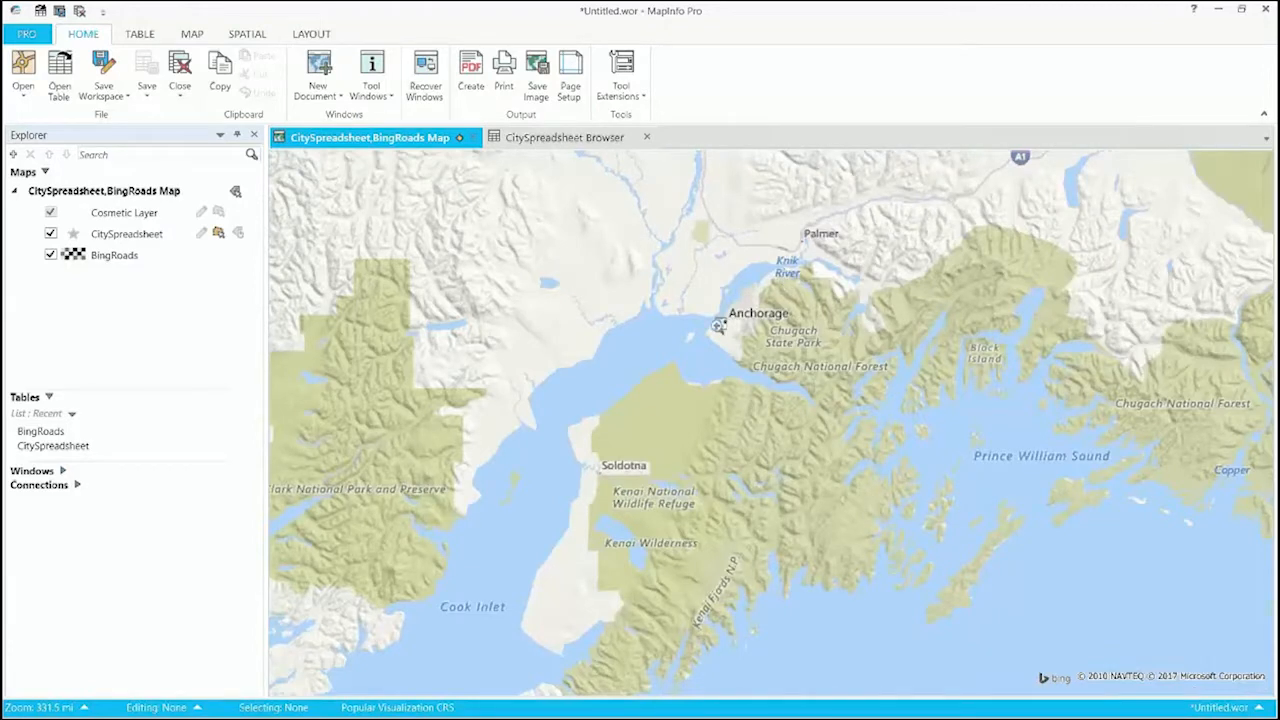
right_click(684, 328)
click(691, 284)
click(721, 323)
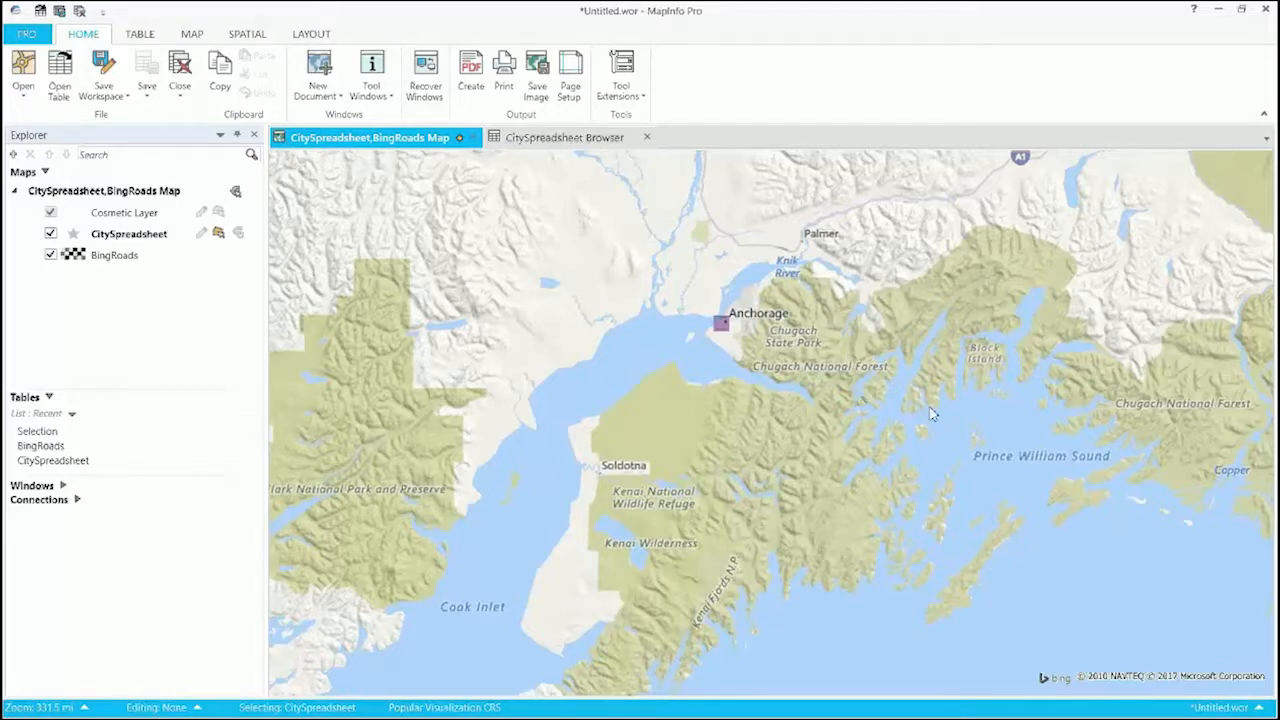
Zoom back out from Anchorage and pan the map to view western Canada and the northern United States.
scroll(930, 413, down, 1)
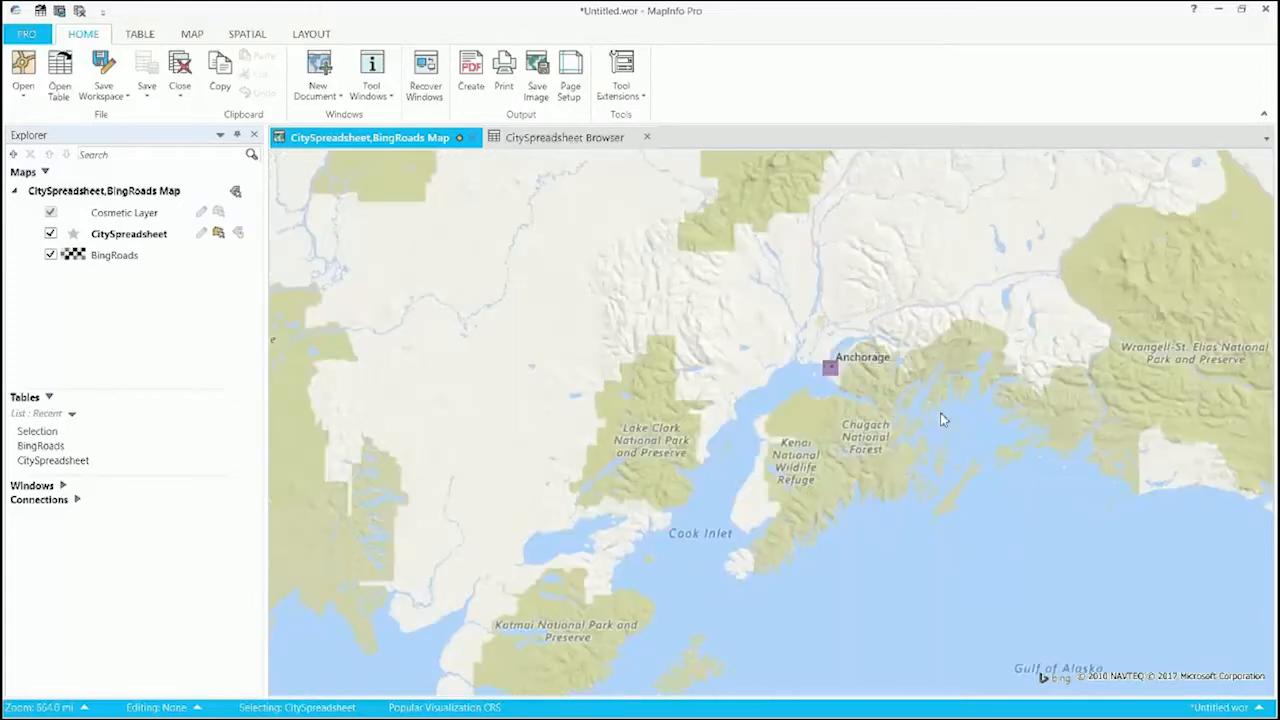
scroll(942, 420, down, 3)
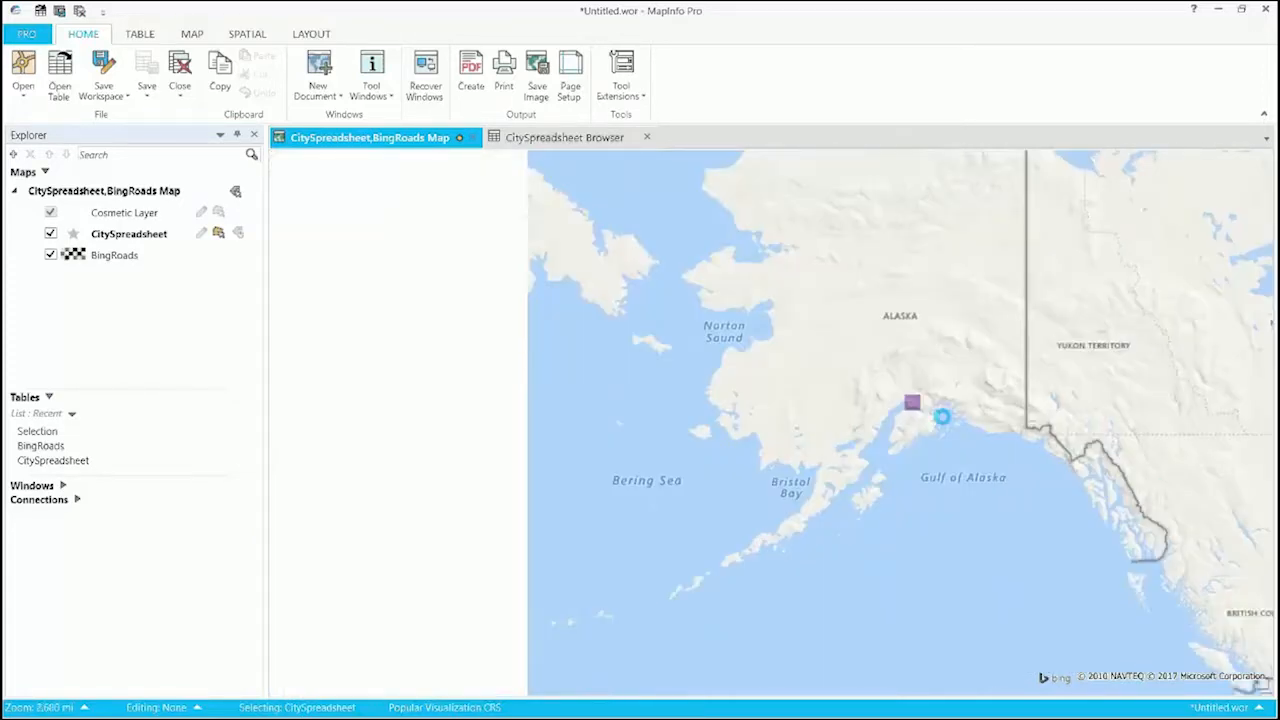
drag(777, 361, 236, 180)
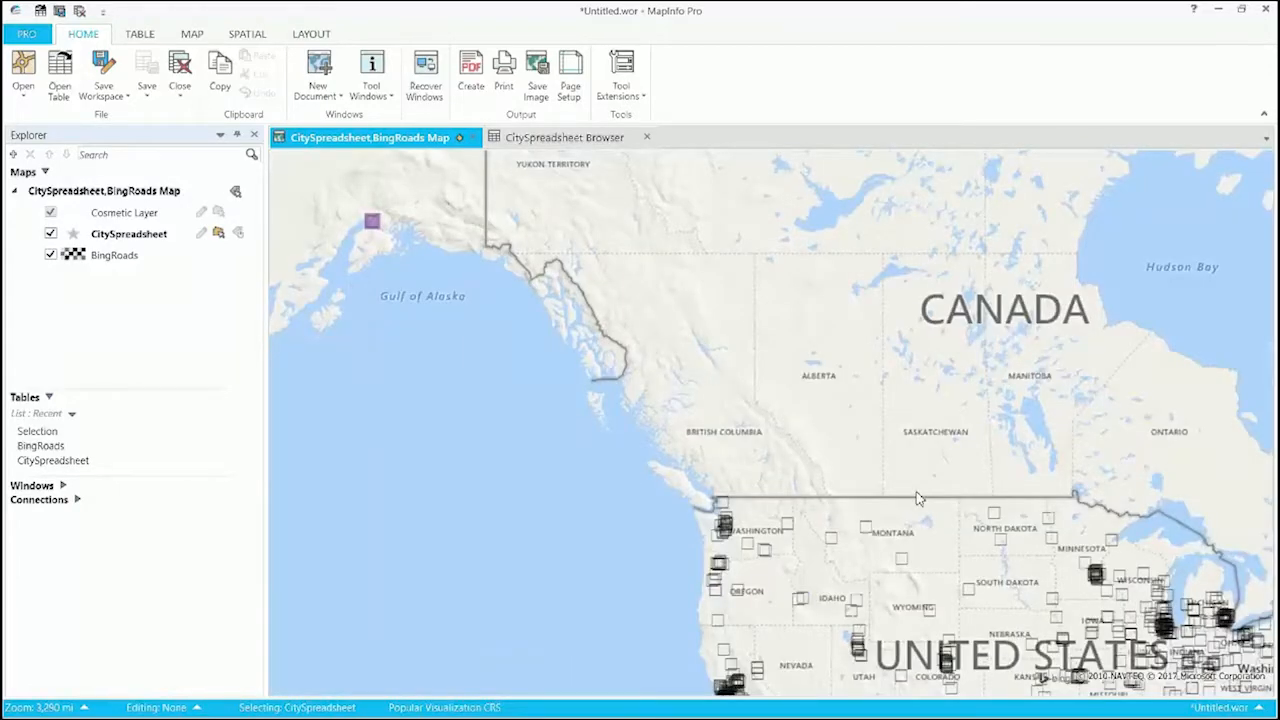
Pan the map to the contiguous United States and save the workspace as "create points demo" in the Demo folder.
drag(918, 498, 665, 334)
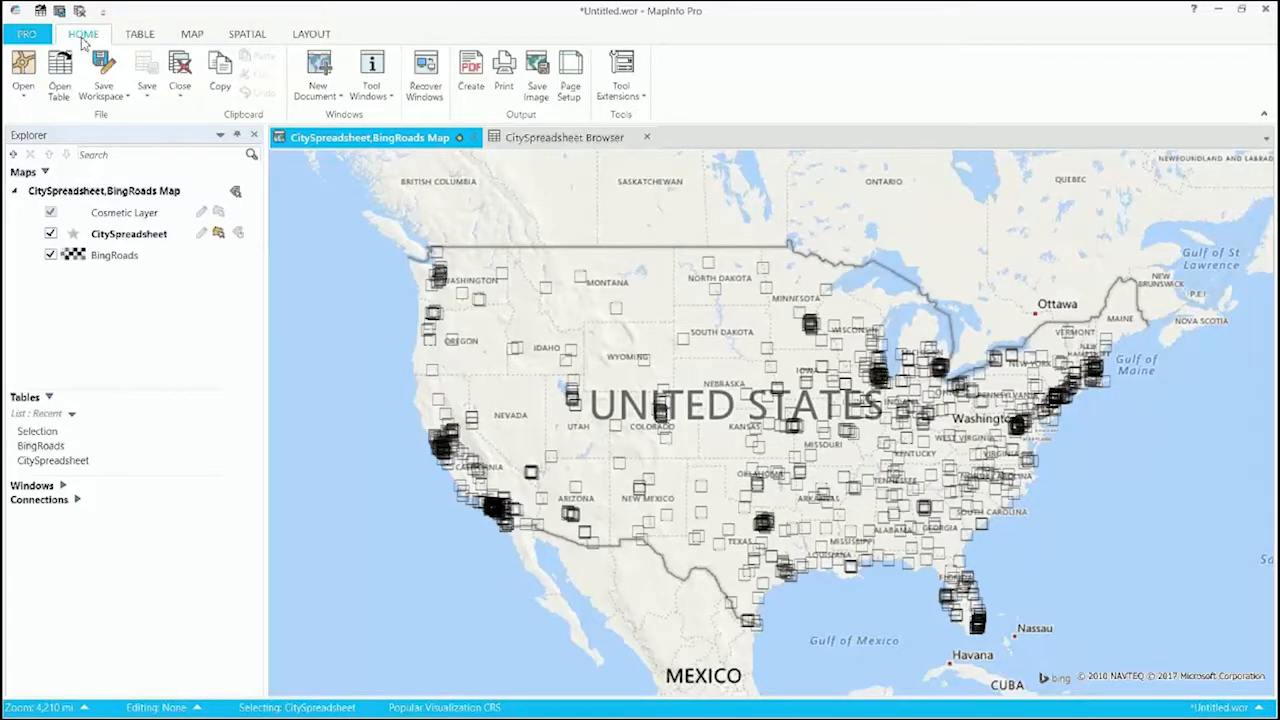
click(118, 98)
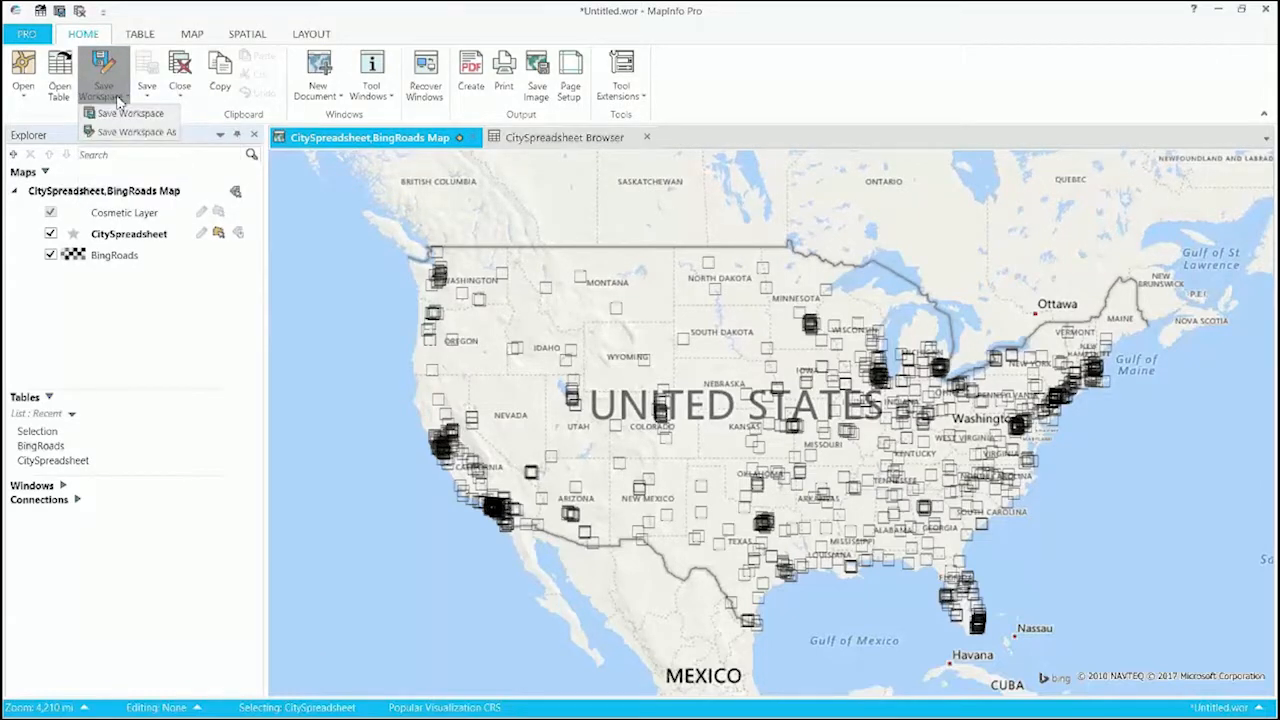
click(144, 133)
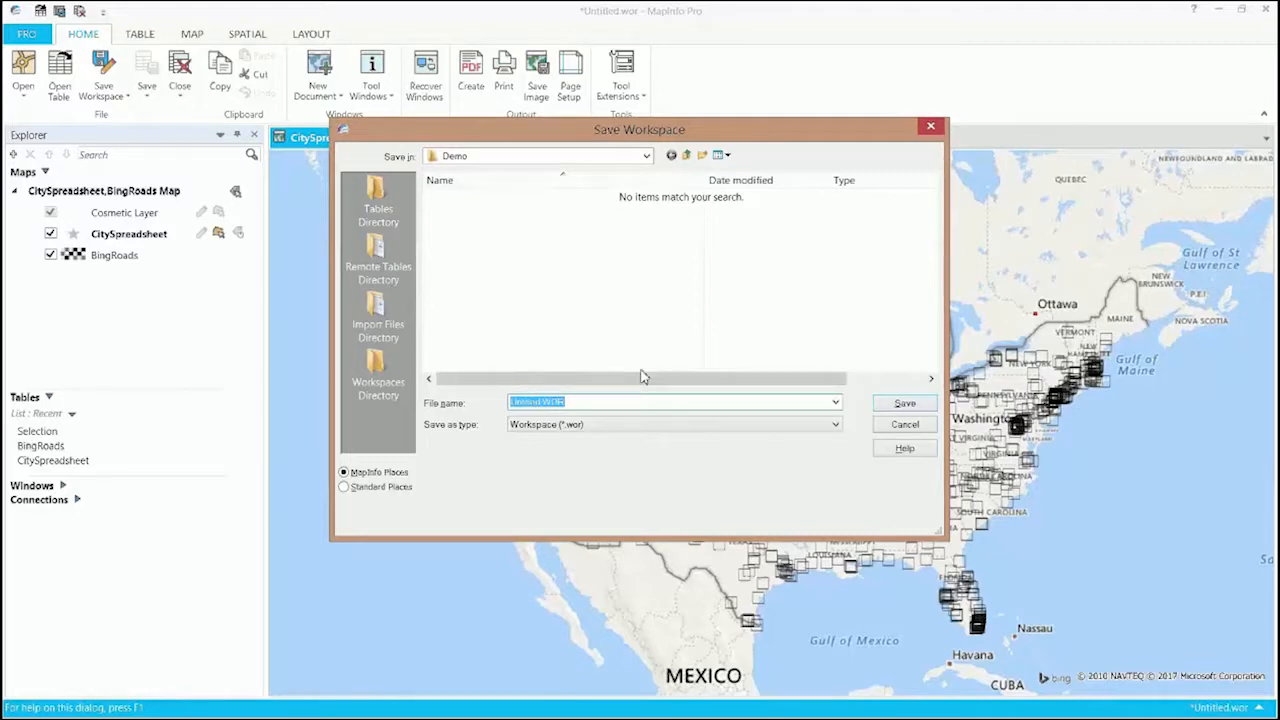
text(c)
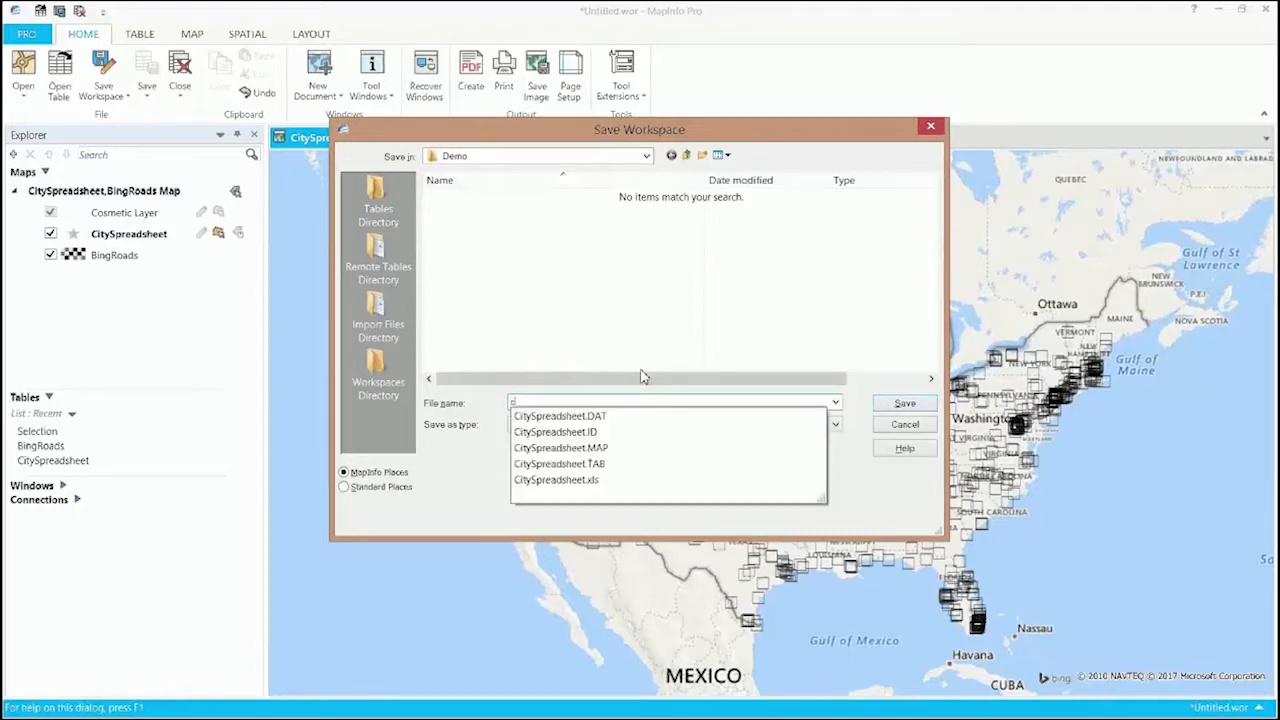
text(reate.points)
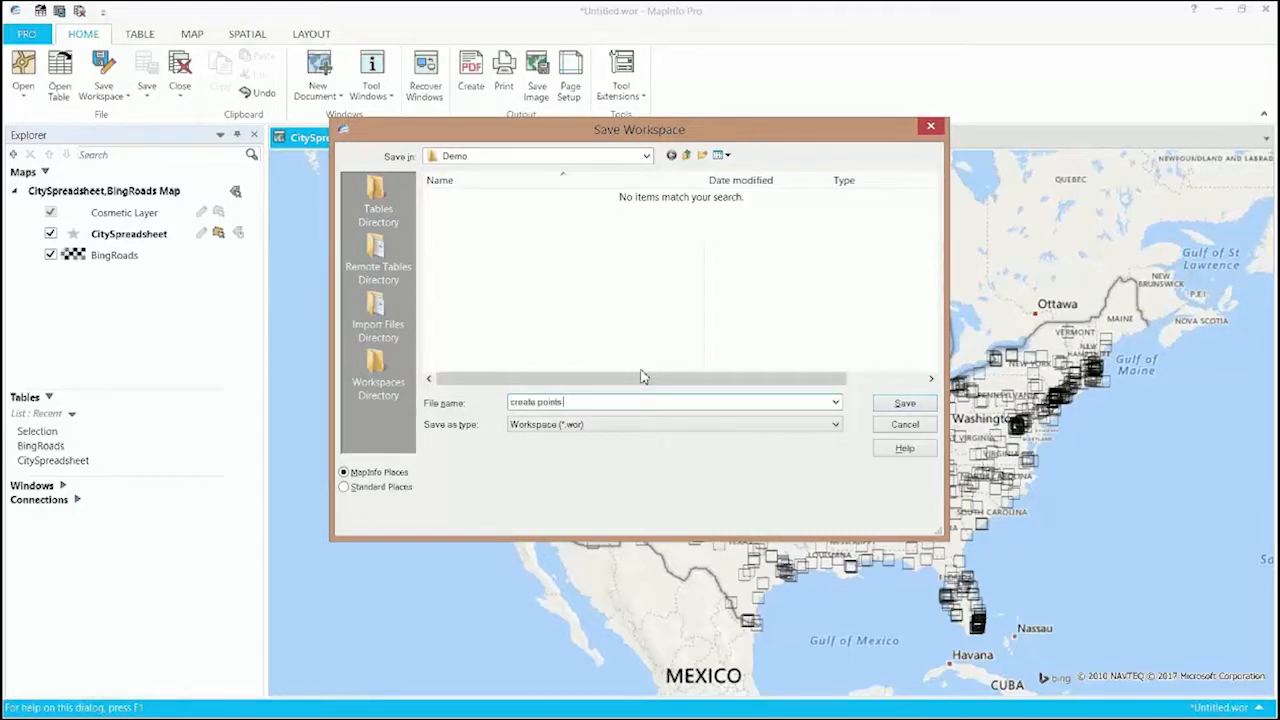
text( demo)
click(904, 405)
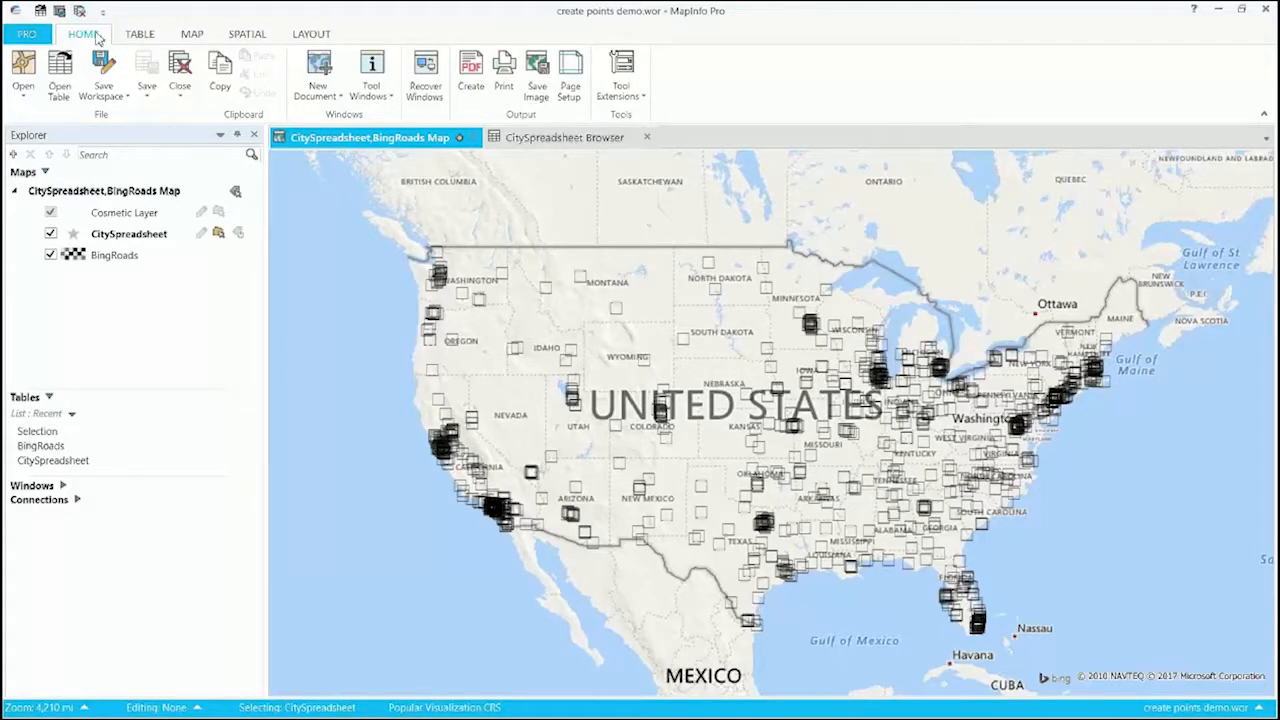
Close all open tables and windows to return to an empty, untitled workspace.
click(182, 102)
click(200, 151)
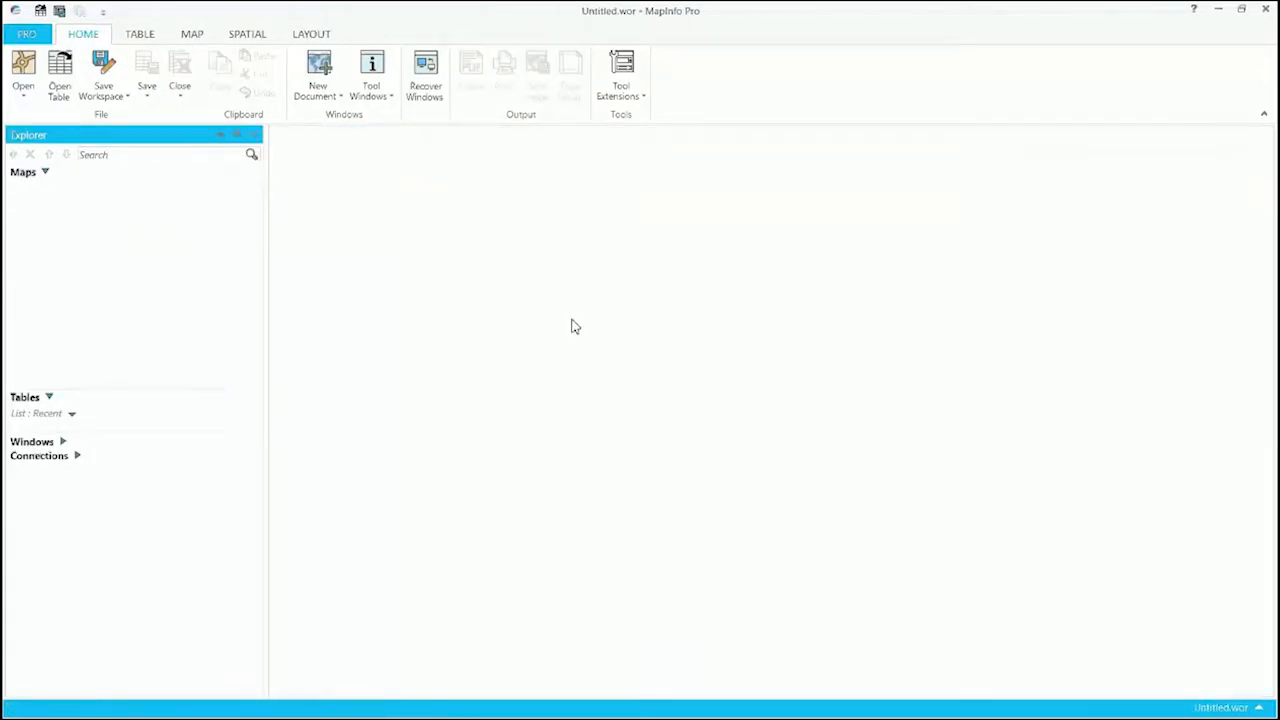
right_click(312, 9)
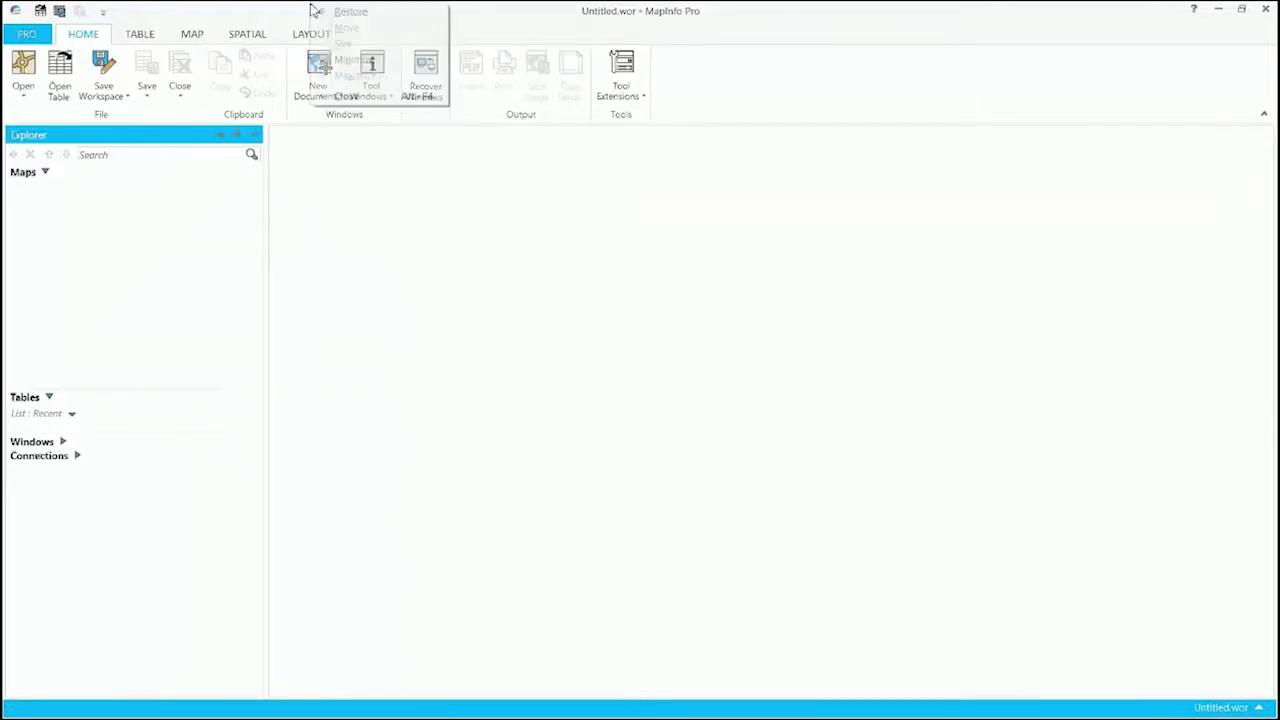
click(278, 5)
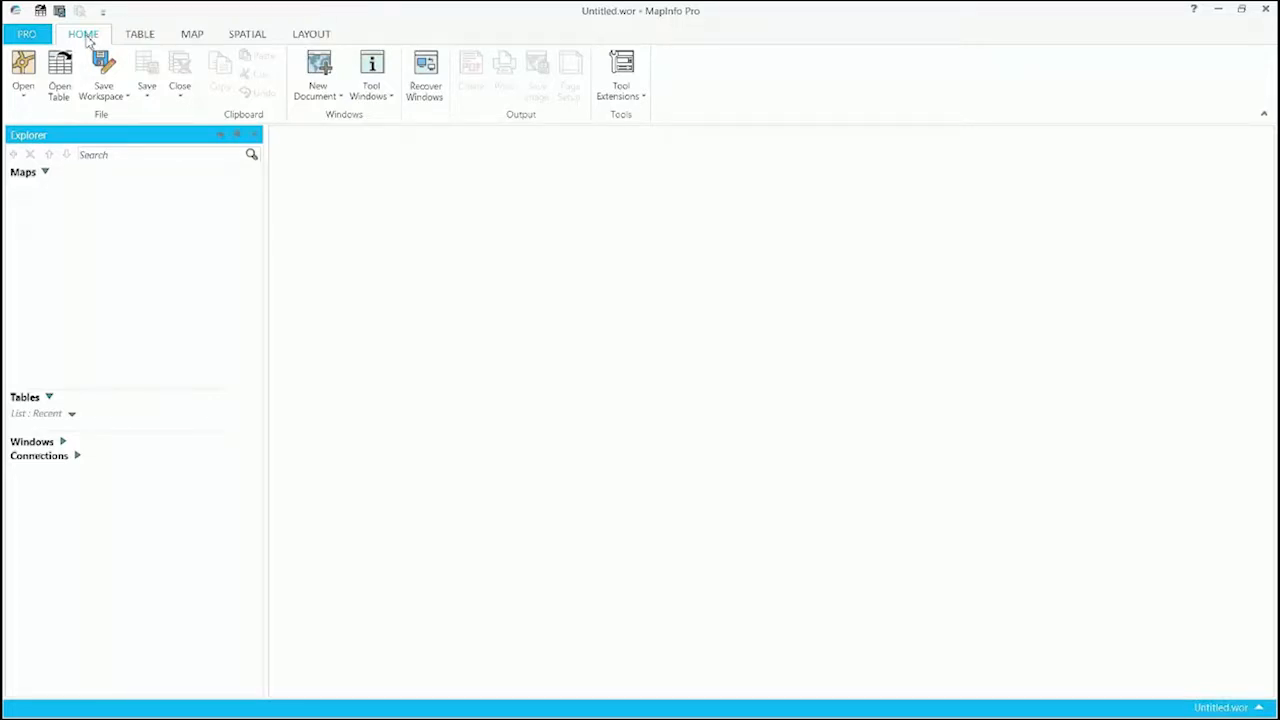
click(24, 96)
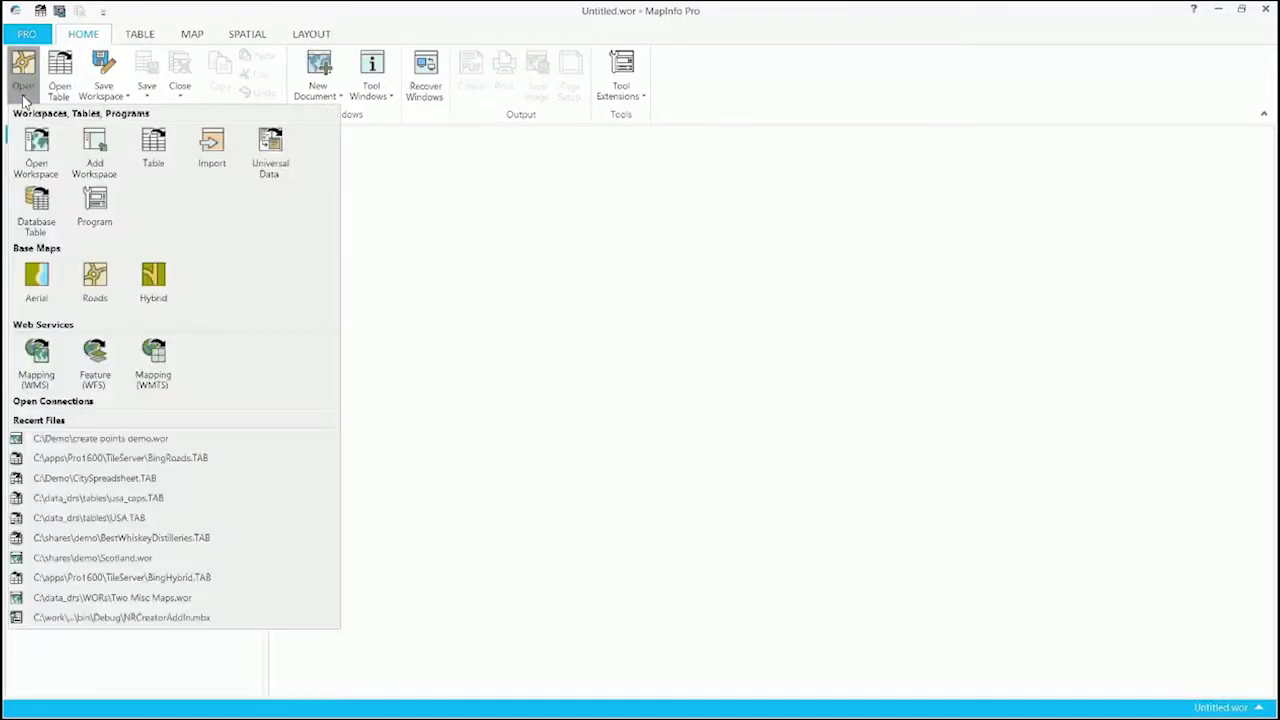
click(38, 148)
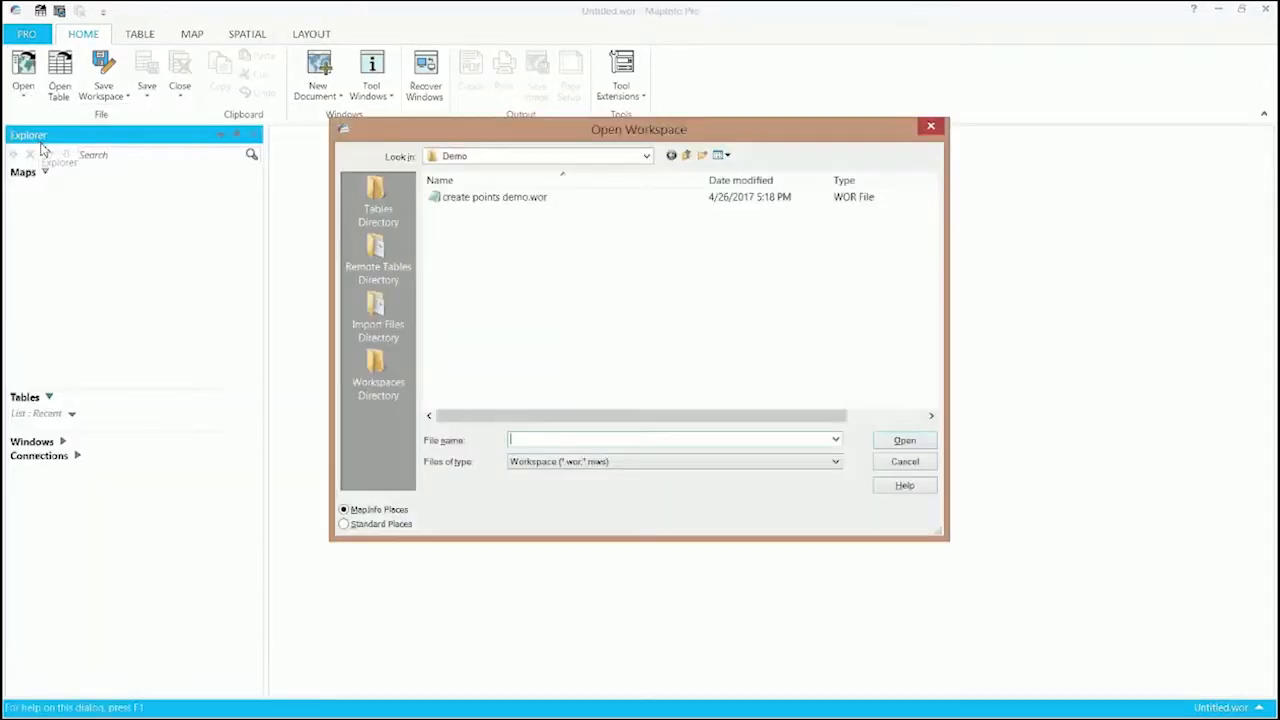
click(492, 198)
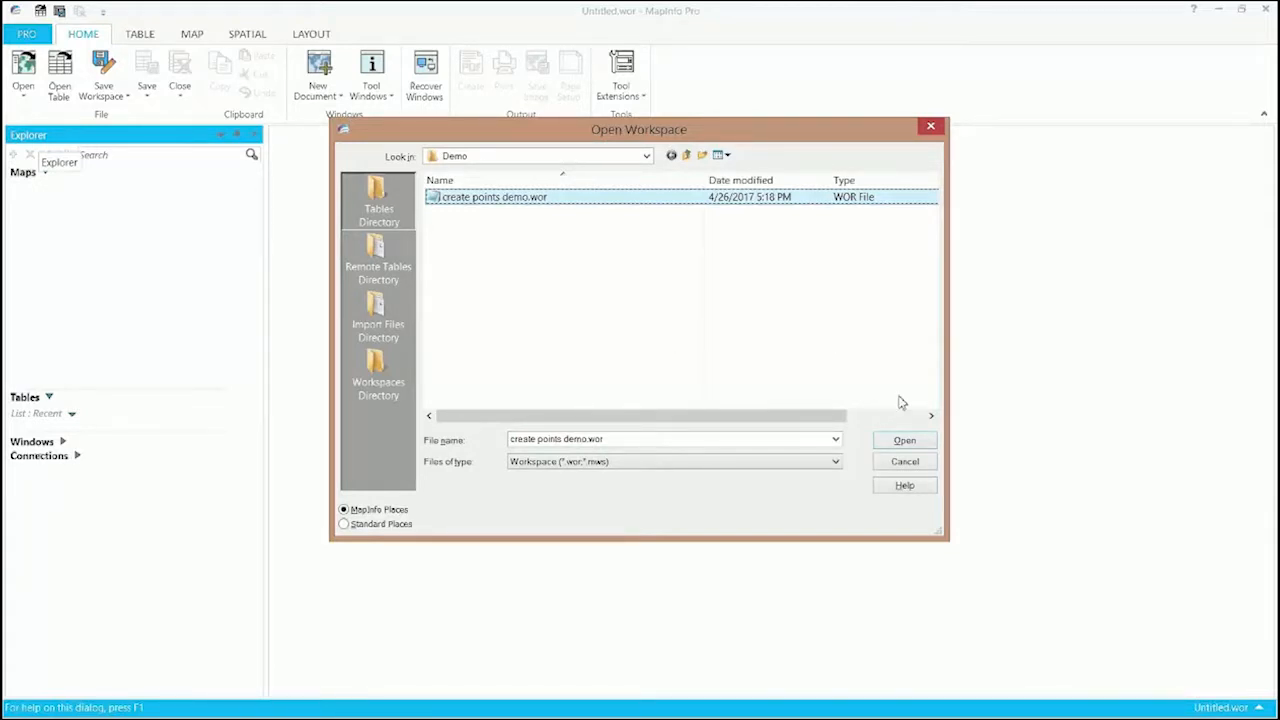
click(905, 462)
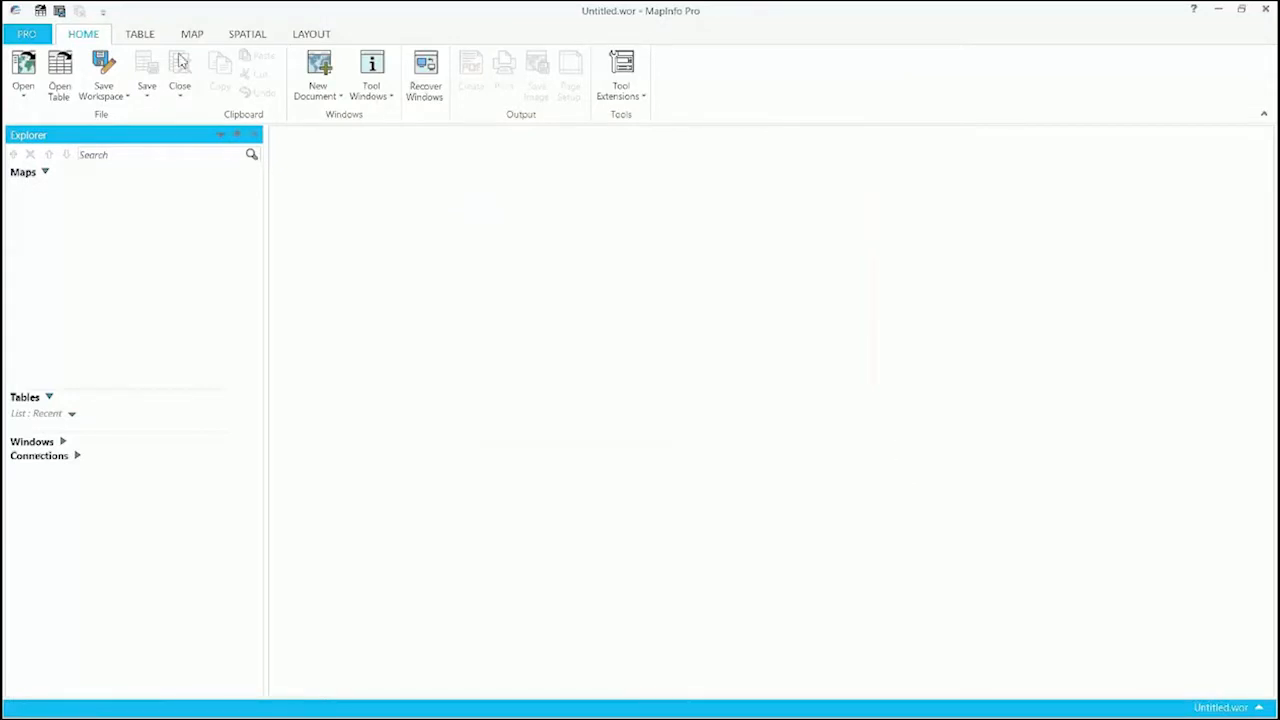
Reopen the recent workspace C:\Demo\create points demo.wor and check its CitySpreadsheet browser and map windows.
click(24, 96)
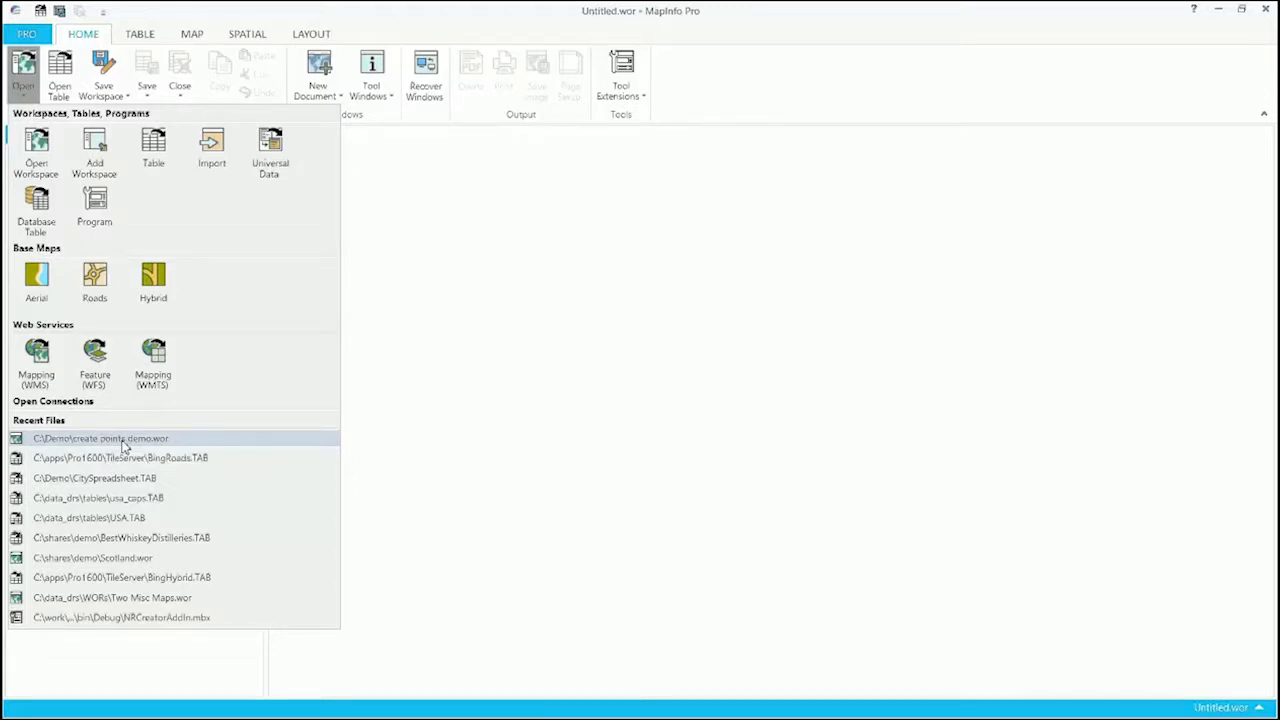
click(122, 446)
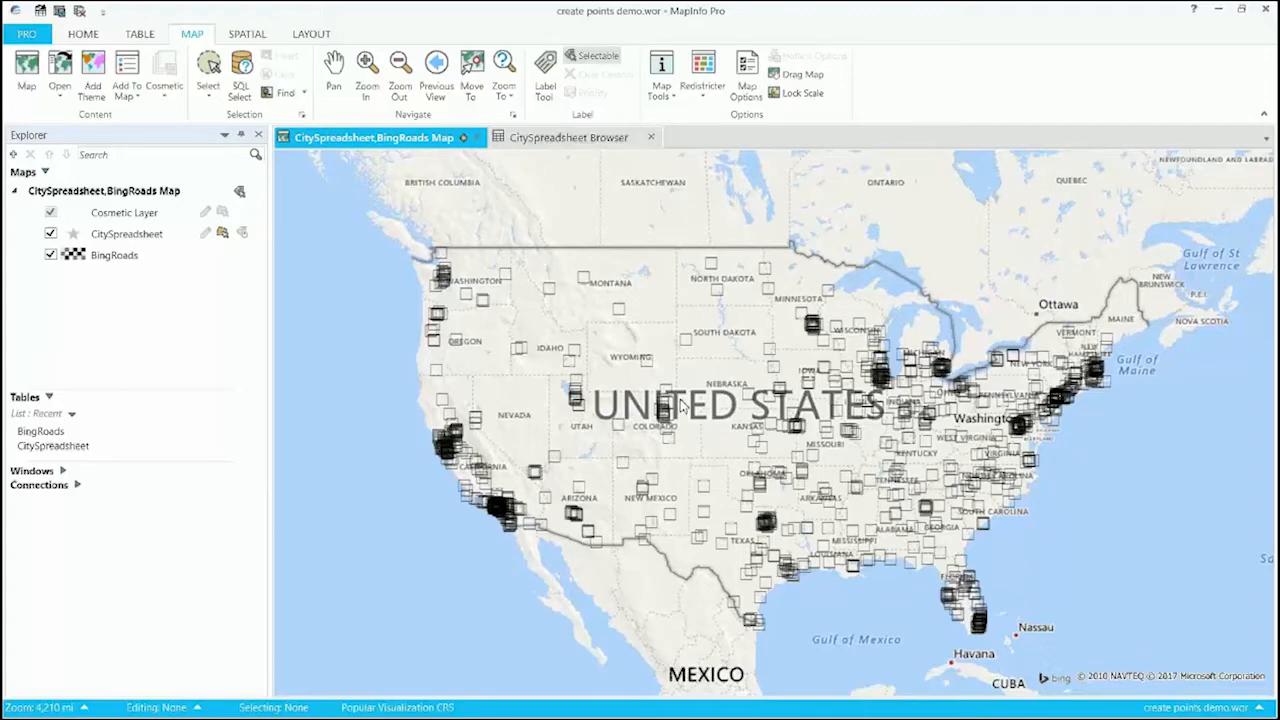
click(566, 137)
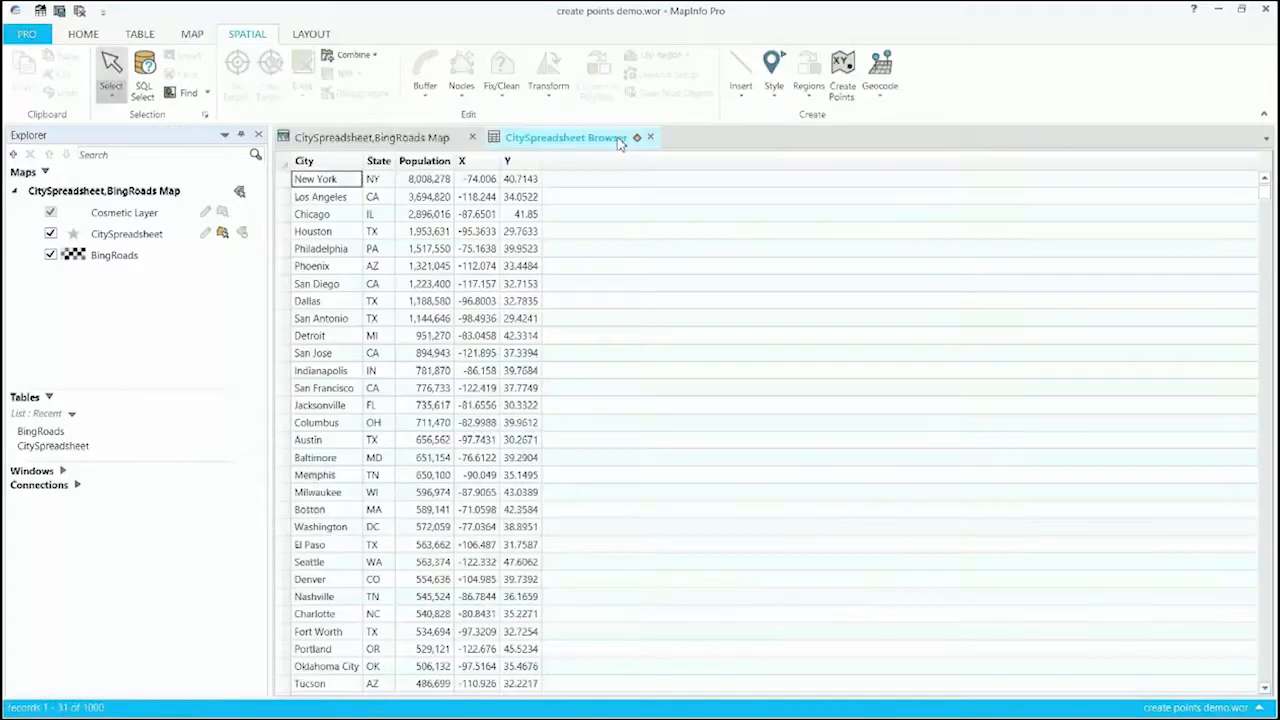
click(400, 142)
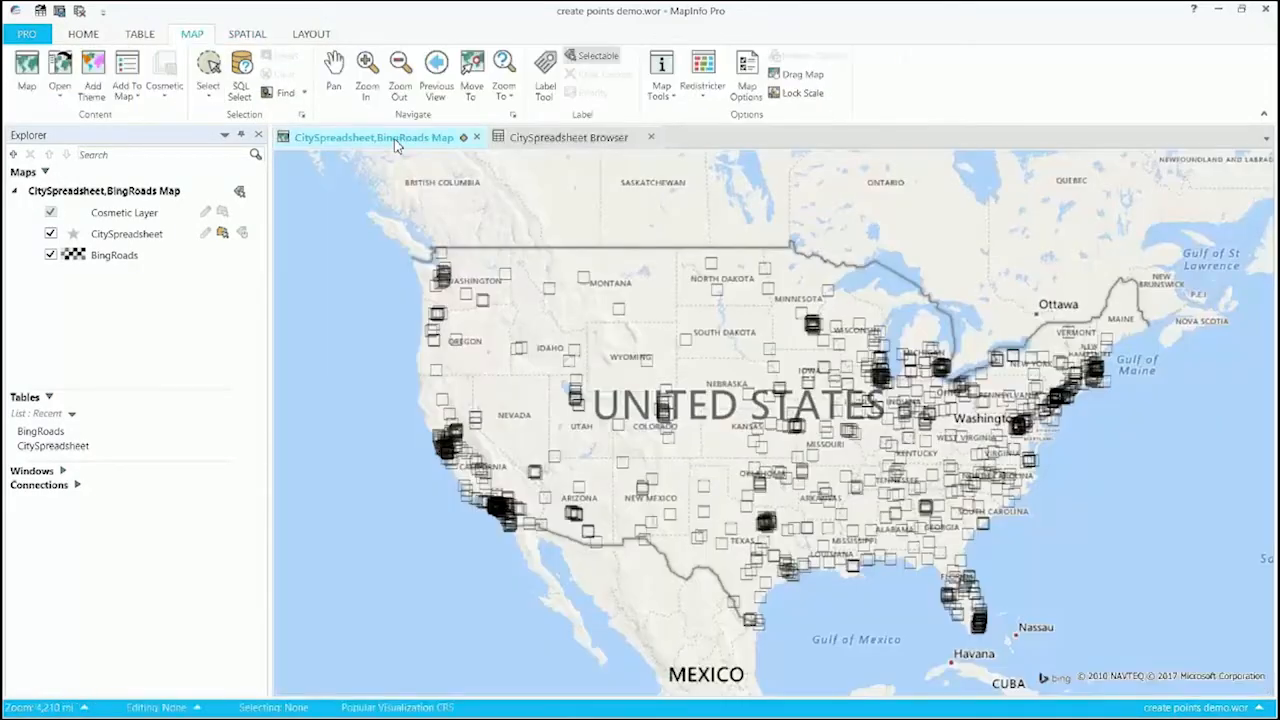